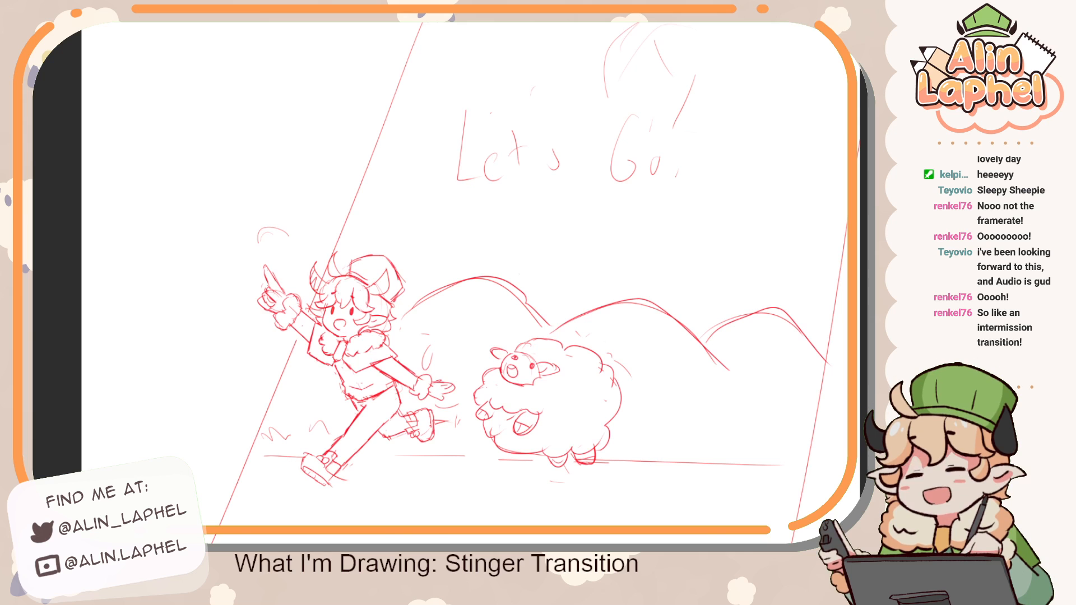
Move the whole rough sketch left and slightly upward on the canvas
scroll(68, 243, up, 3)
scroll(67, 243, down, 1)
scroll(68, 243, down, 3)
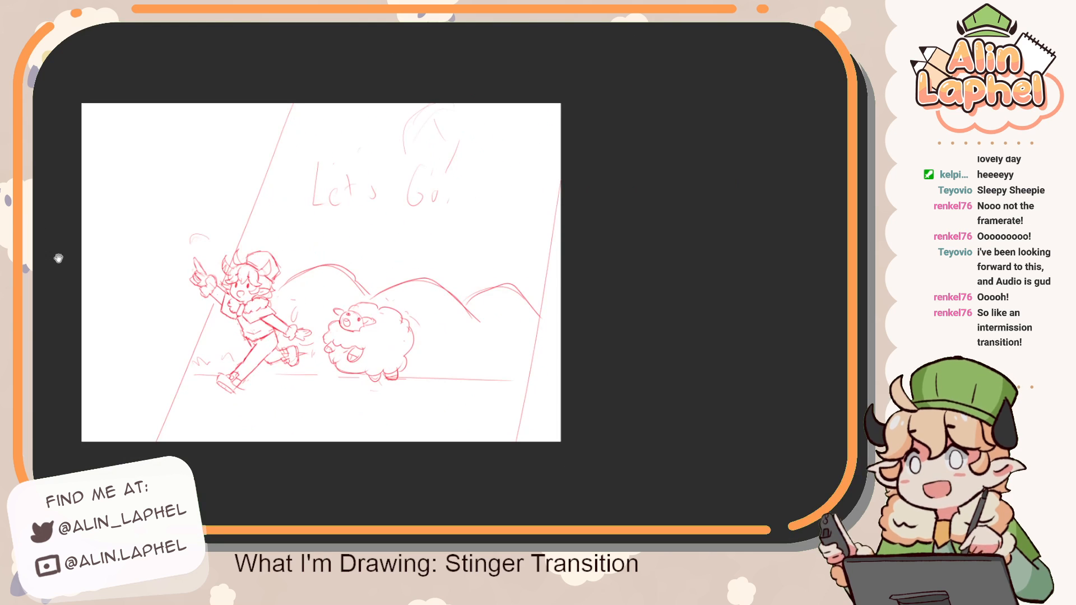
mouse_move(58, 259)
mouse_down()
mouse_move(82, 269)
mouse_move(96, 253)
mouse_up()
scroll(74, 253, up, 1)
scroll(80, 263, up, 2)
scroll(106, 247, down, 3)
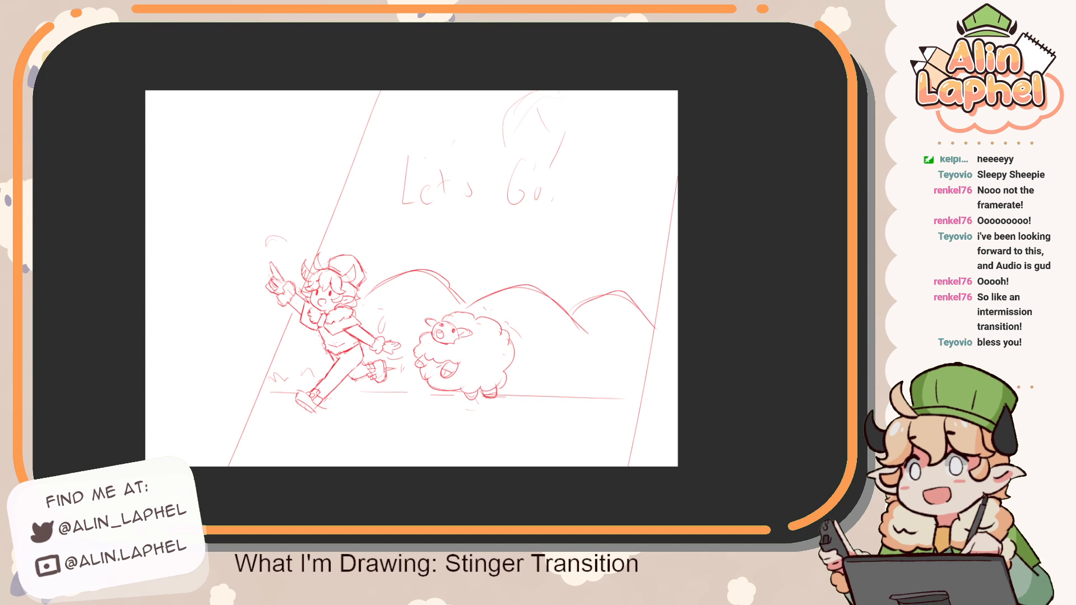
mouse_move(317, 295)
mouse_down()
mouse_move(555, 331)
mouse_move(675, 312)
mouse_move(646, 286)
mouse_move(336, 262)
mouse_move(132, 281)
mouse_move(271, 273)
mouse_up()
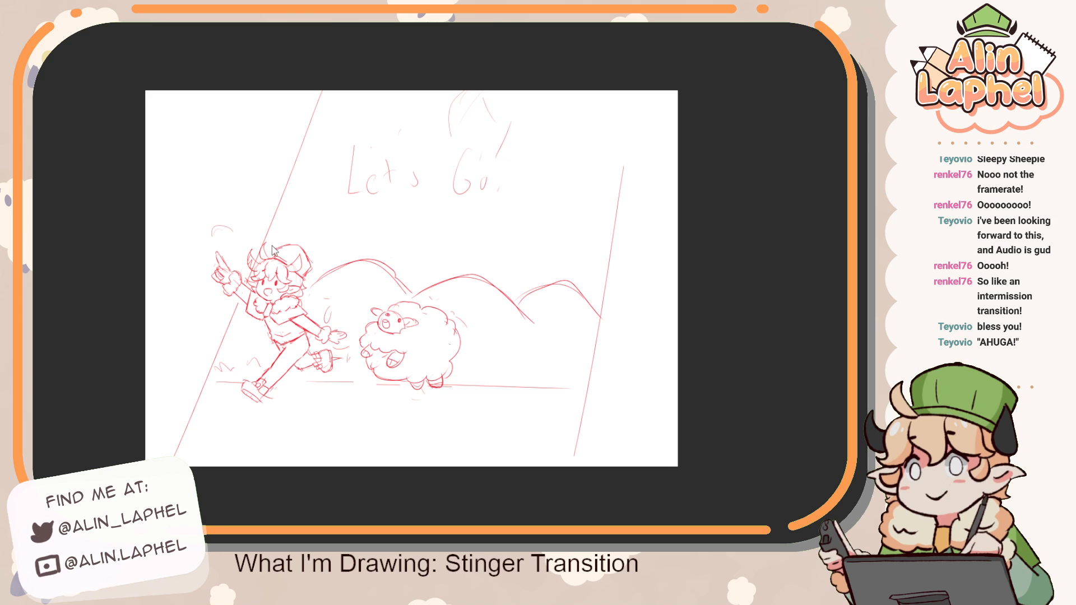
drag(354, 153, 354, 146)
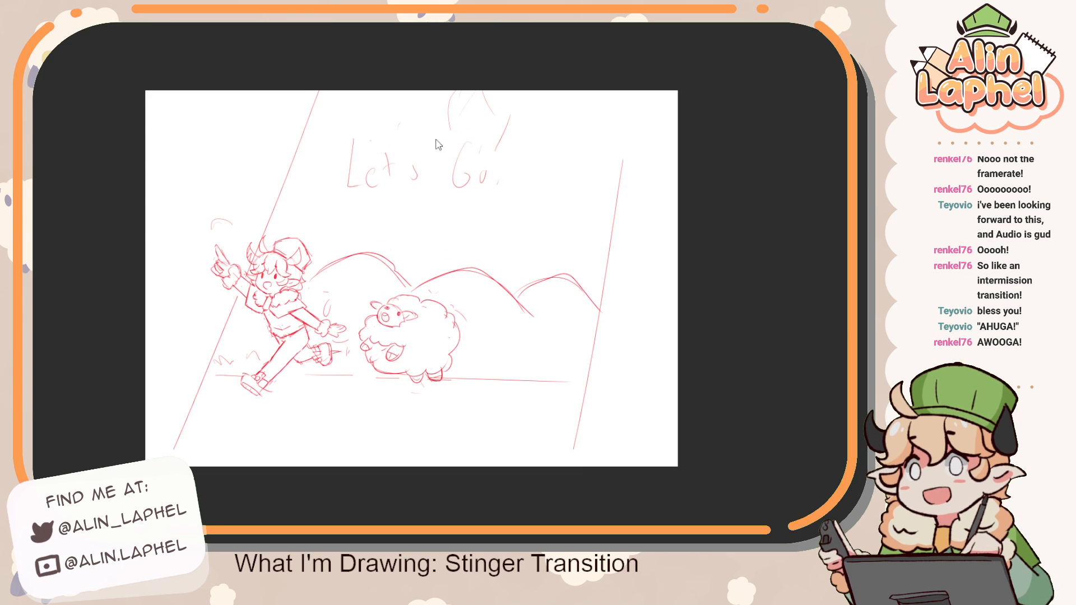
mouse_move(259, 250)
mouse_down()
mouse_move(457, 252)
mouse_move(690, 281)
mouse_move(547, 260)
mouse_move(45, 264)
mouse_up()
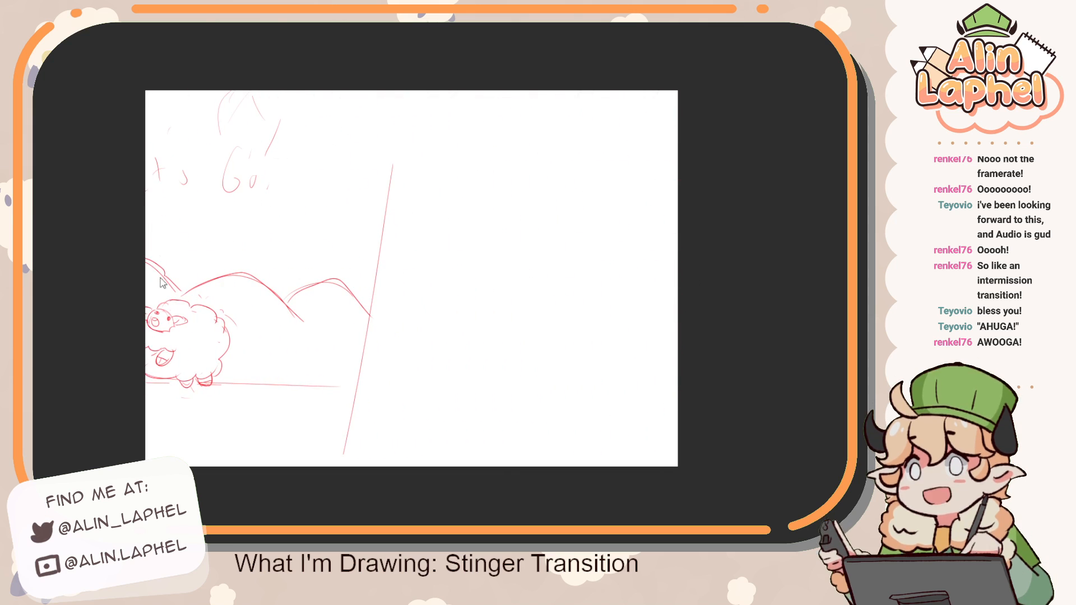
mouse_move(168, 327)
mouse_down()
mouse_move(414, 308)
mouse_move(418, 324)
mouse_up()
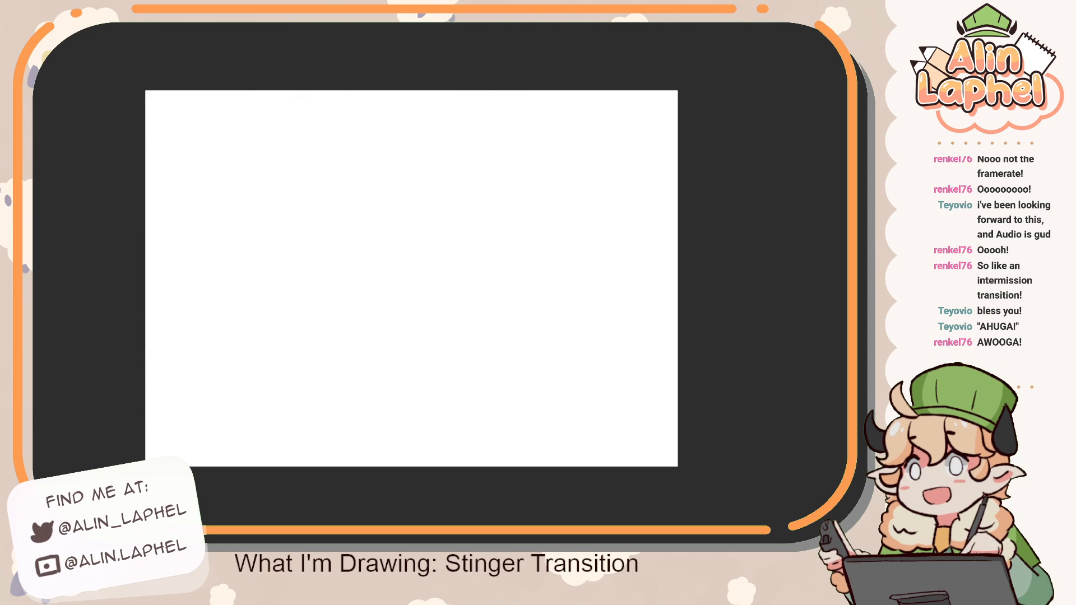
Try duplicating the lassoed sheep directly to the right of the original, and undo the copy
mouse_move(391, 283)
mouse_down()
mouse_move(375, 342)
mouse_move(432, 413)
mouse_move(415, 284)
mouse_move(395, 286)
mouse_up()
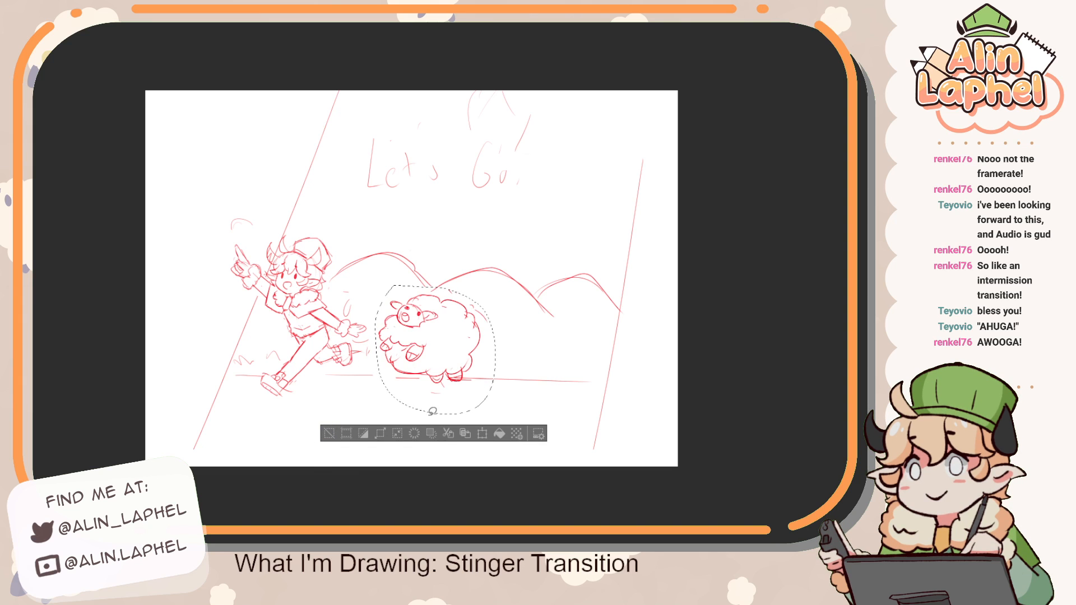
click(482, 434)
drag(412, 330, 510, 334)
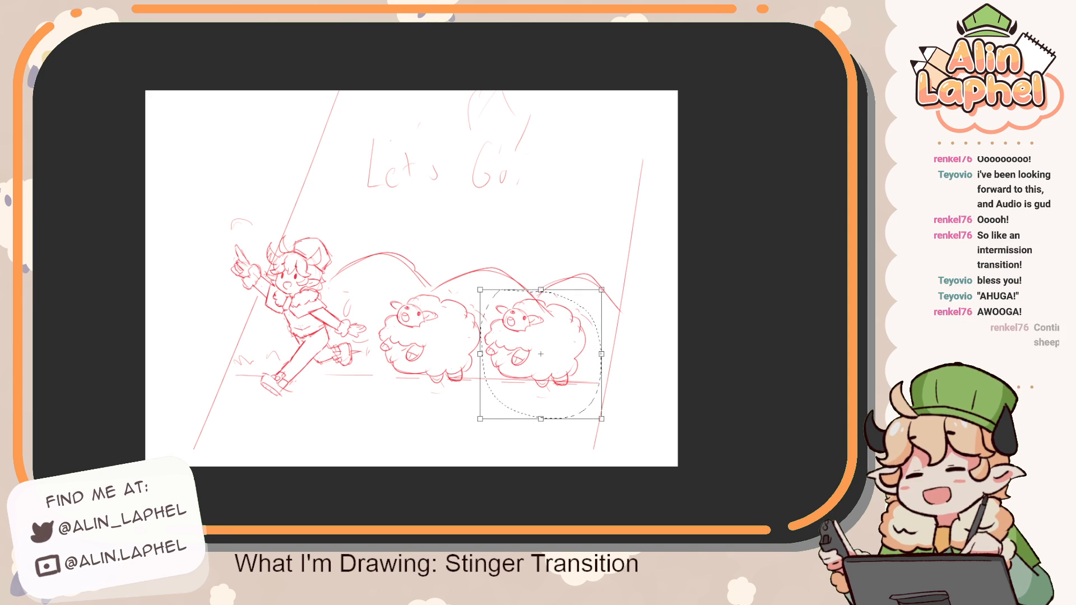
key(Return)
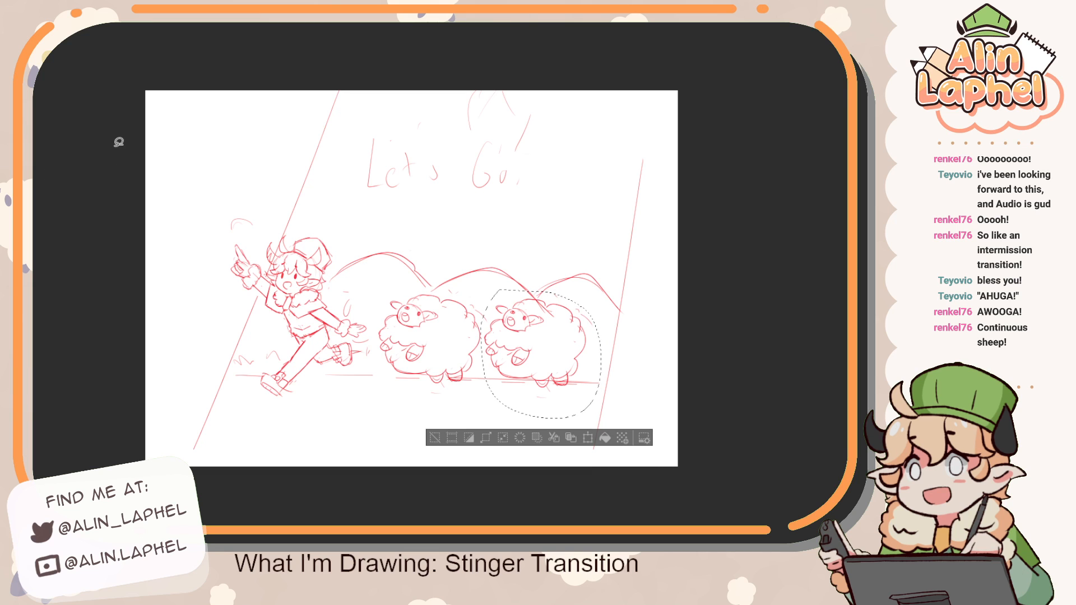
key(ctrl+d)
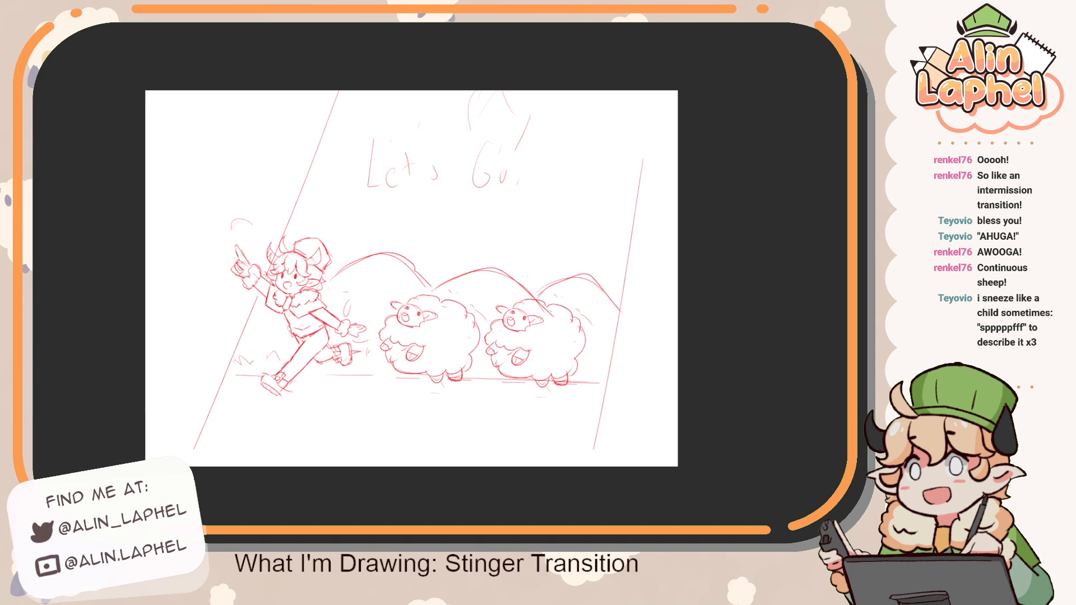
key(ctrl+z)
key(ctrl+z)
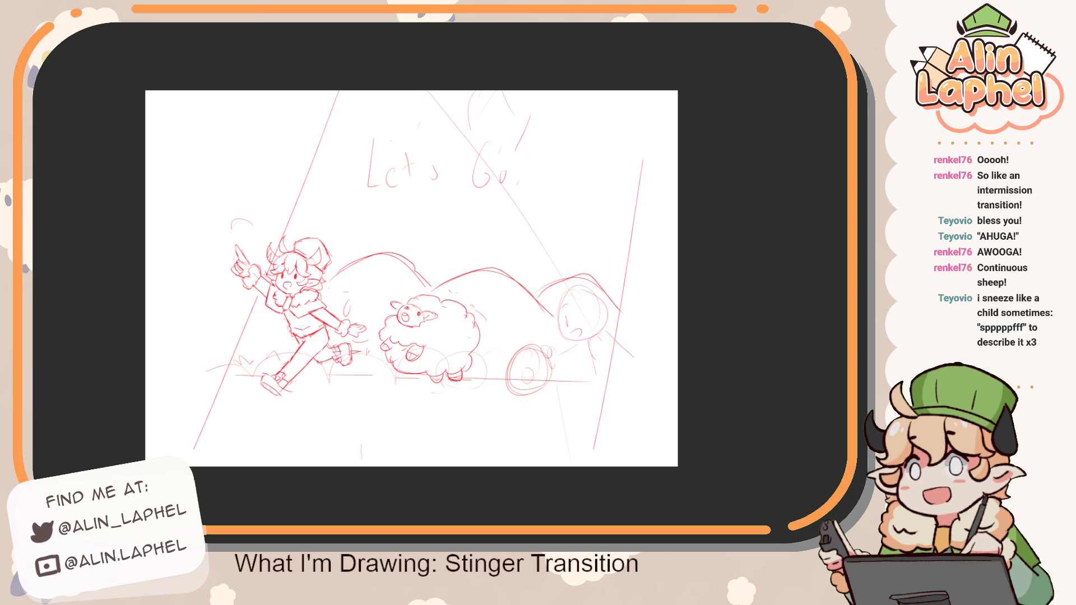
key(ctrl+z)
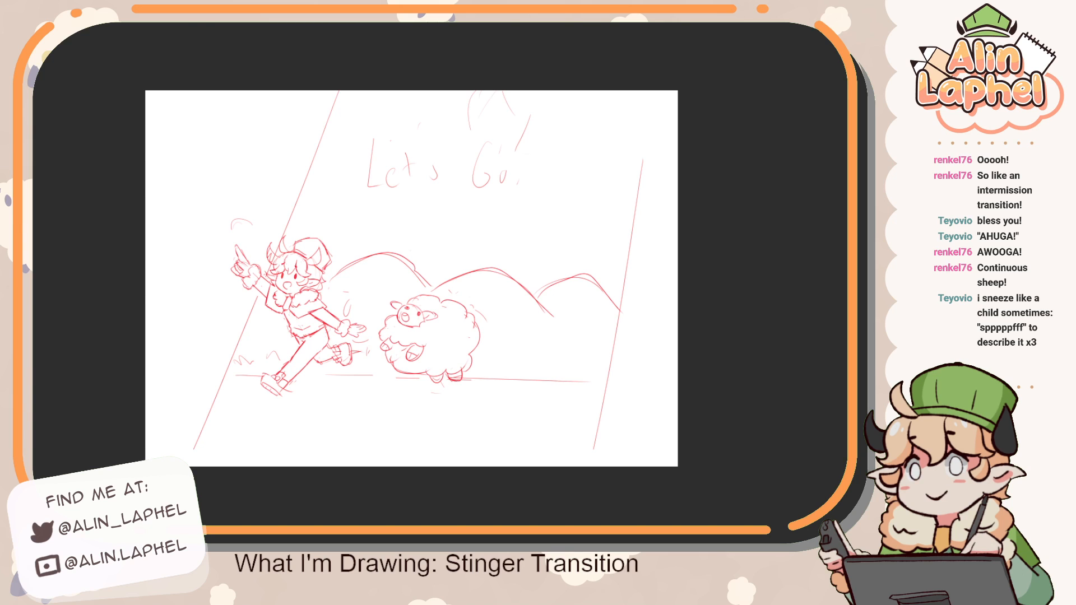
Lasso the running character in the sketch, copy it and switch to the other, blank document
drag(229, 183, 262, 146)
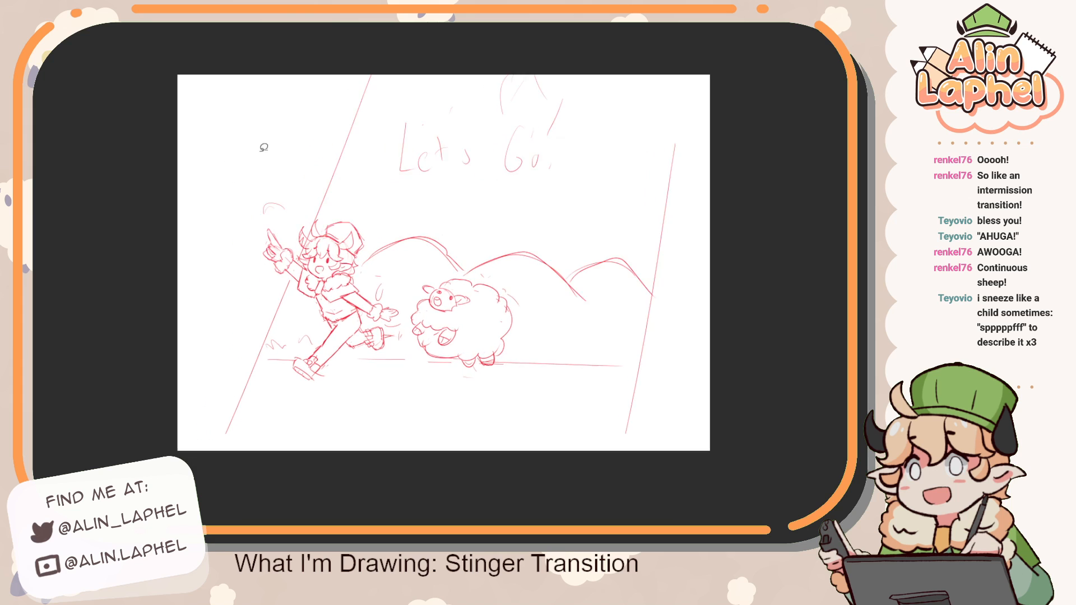
scroll(261, 149, up, 2)
scroll(234, 247, down, 3)
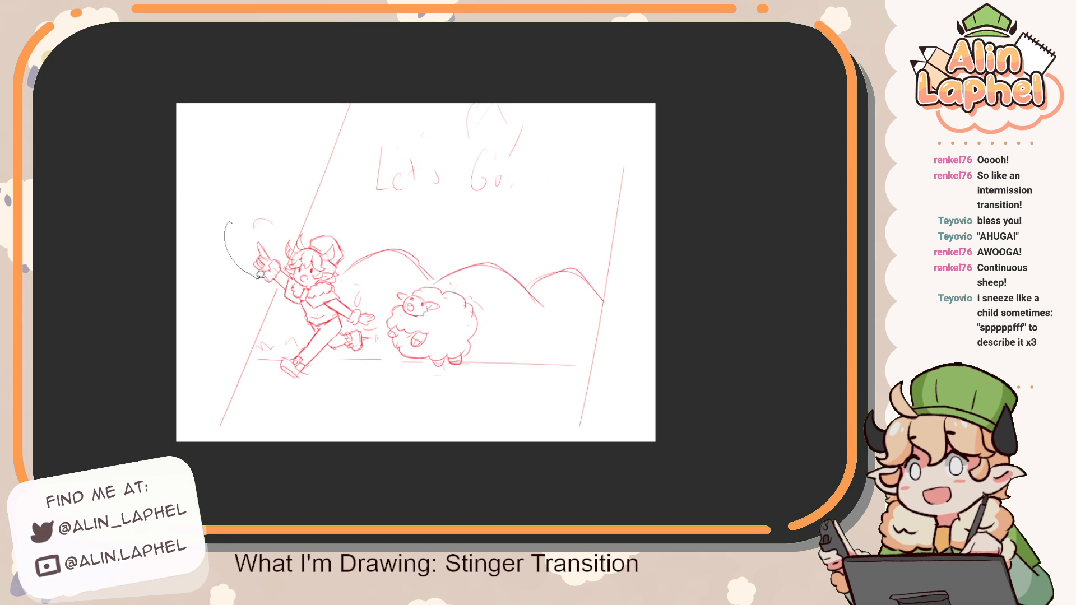
drag(259, 275, 285, 288)
mouse_move(271, 373)
mouse_down()
mouse_move(342, 373)
mouse_move(375, 356)
mouse_move(384, 313)
mouse_move(347, 272)
mouse_move(352, 239)
mouse_move(324, 217)
mouse_move(284, 229)
mouse_up()
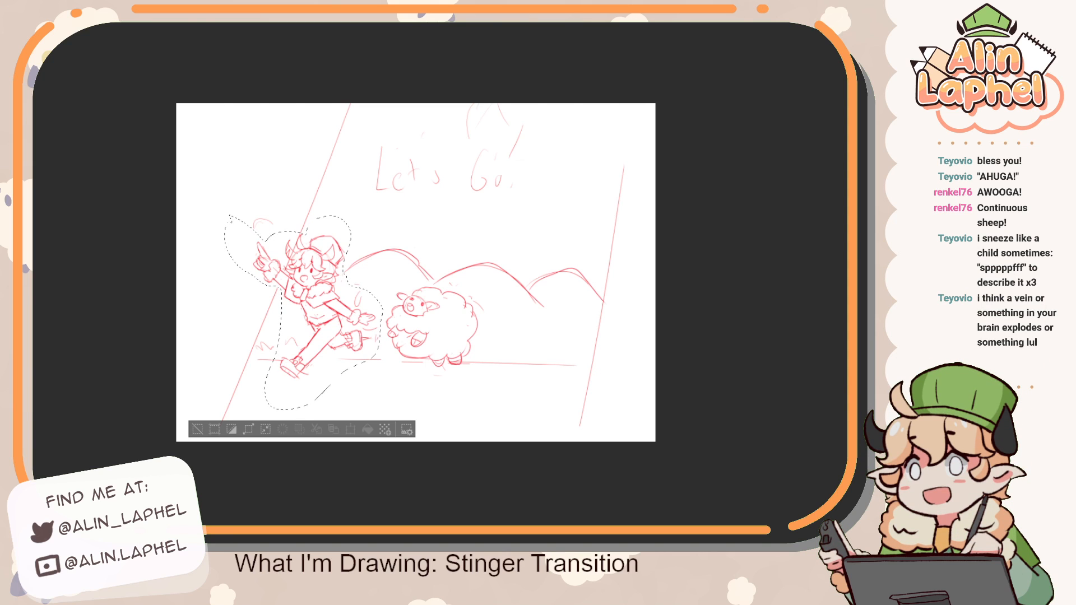
key(ctrl+Tab)
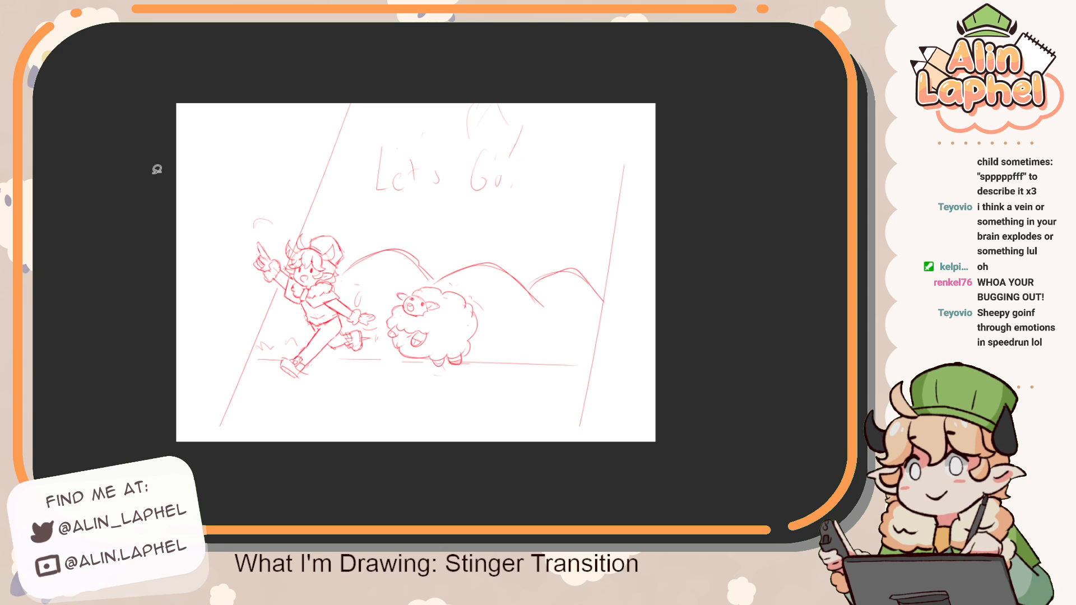
key(ctrl+z)
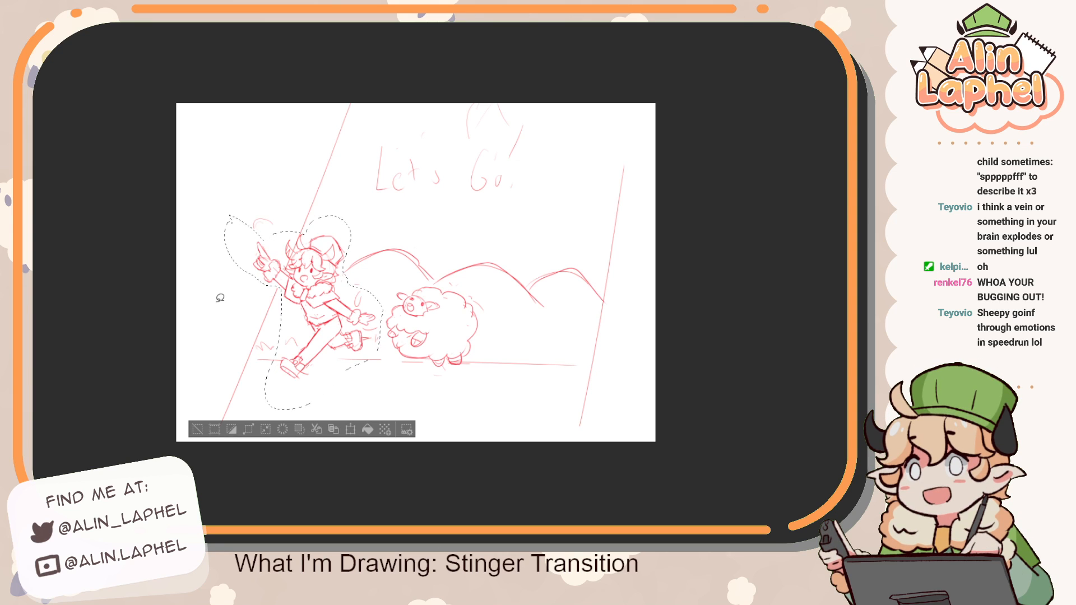
key(ctrl+Tab)
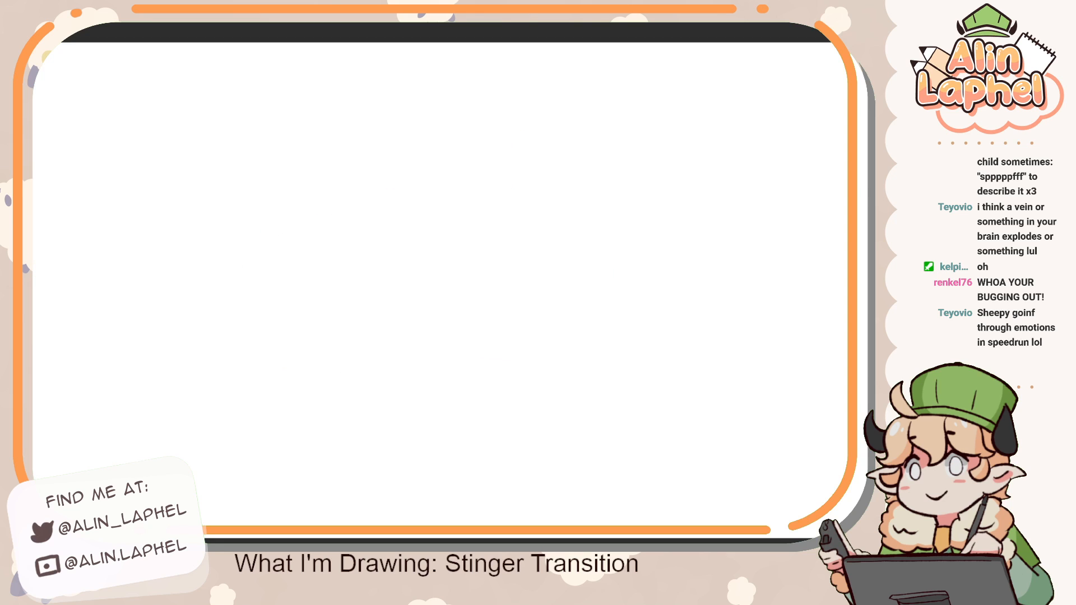
Transform the pasted running character, scaling it down to about half its size
scroll(159, 70, down, 5)
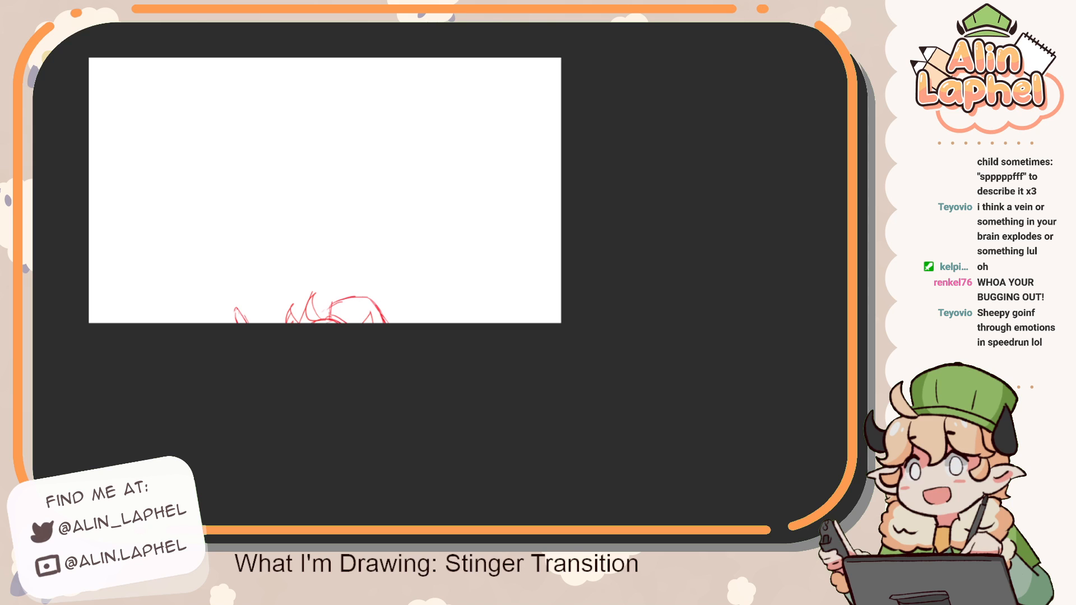
scroll(325, 190, up, 1)
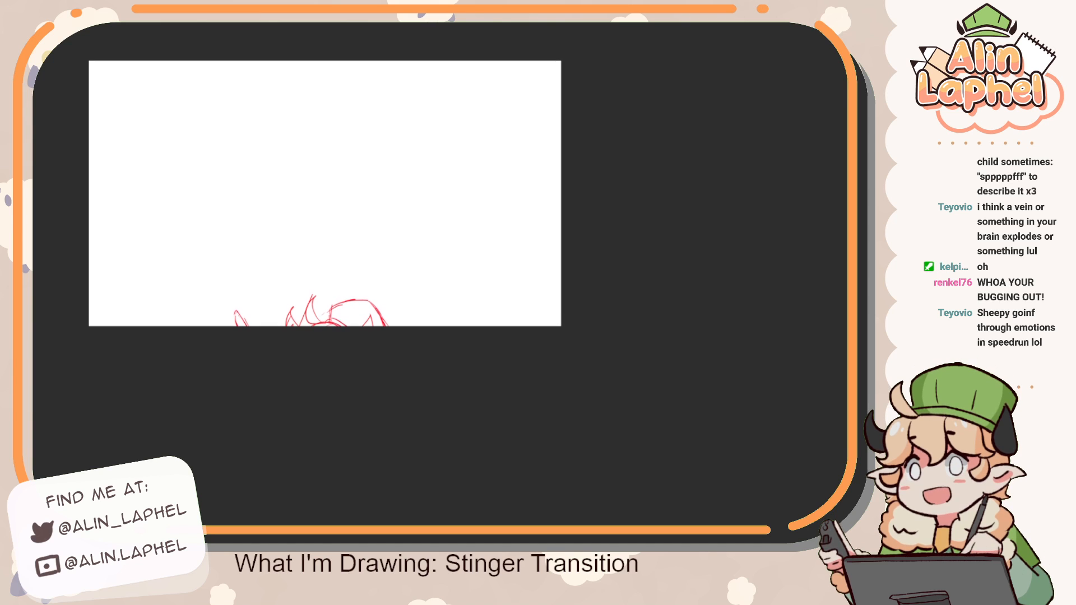
scroll(658, 49, down, 3)
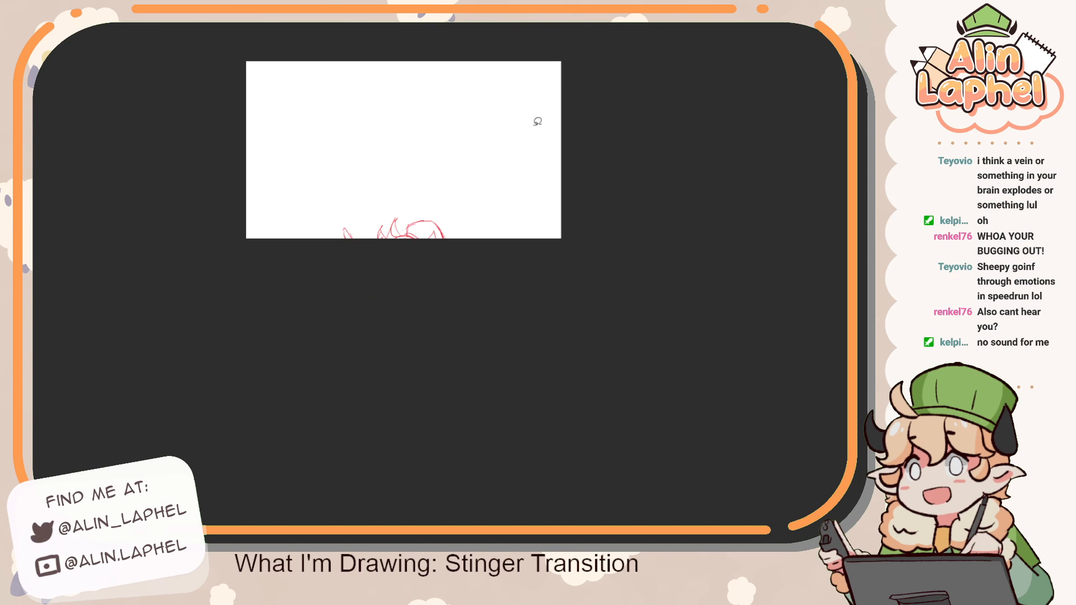
drag(305, 124, 348, 182)
key(ctrl+t)
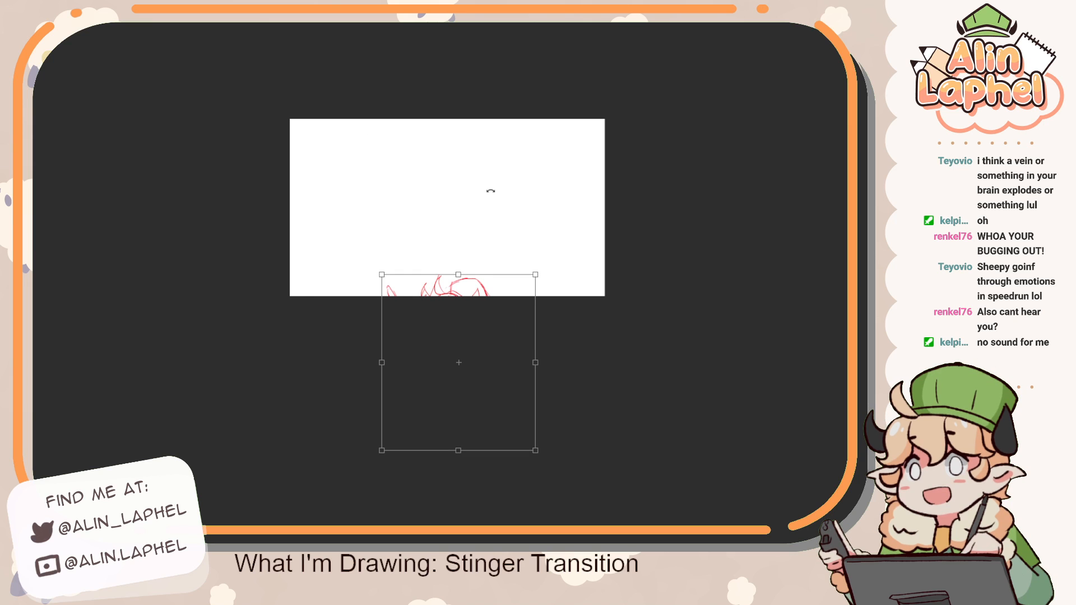
scroll(488, 187, down, 2)
mouse_move(470, 367)
mouse_down()
mouse_move(442, 293)
mouse_move(447, 304)
mouse_up()
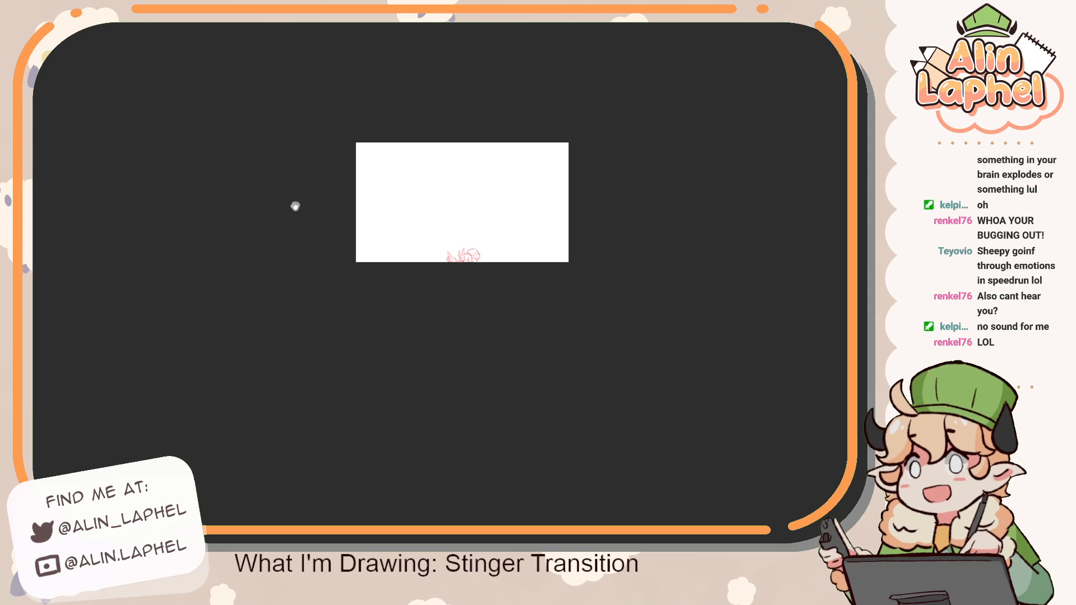
Move the character fully onto the canvas, left of centre, keep it upright and apply the transformation
drag(296, 207, 236, 242)
scroll(236, 230, up, 3)
mouse_move(459, 348)
mouse_down()
mouse_move(383, 245)
mouse_move(406, 262)
mouse_up()
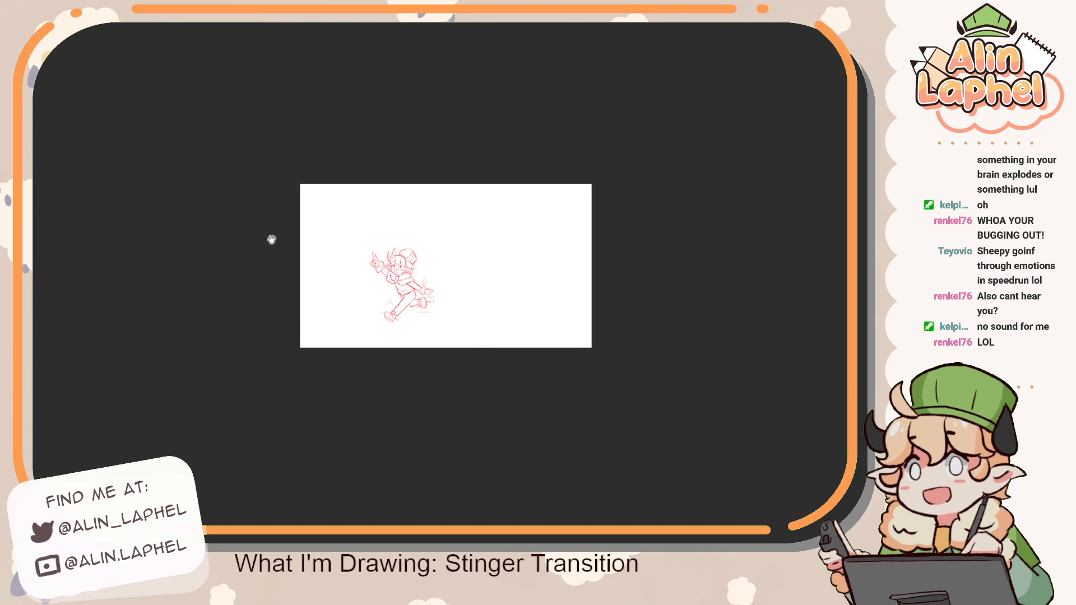
drag(272, 239, 226, 282)
scroll(289, 213, up, 2)
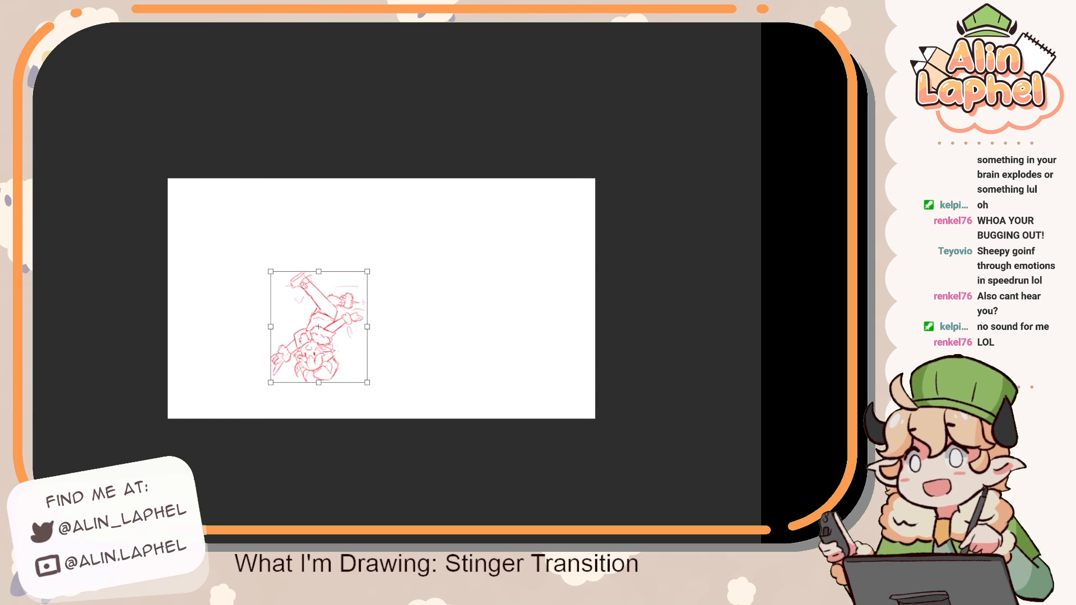
key(ctrl+z)
key(Return)
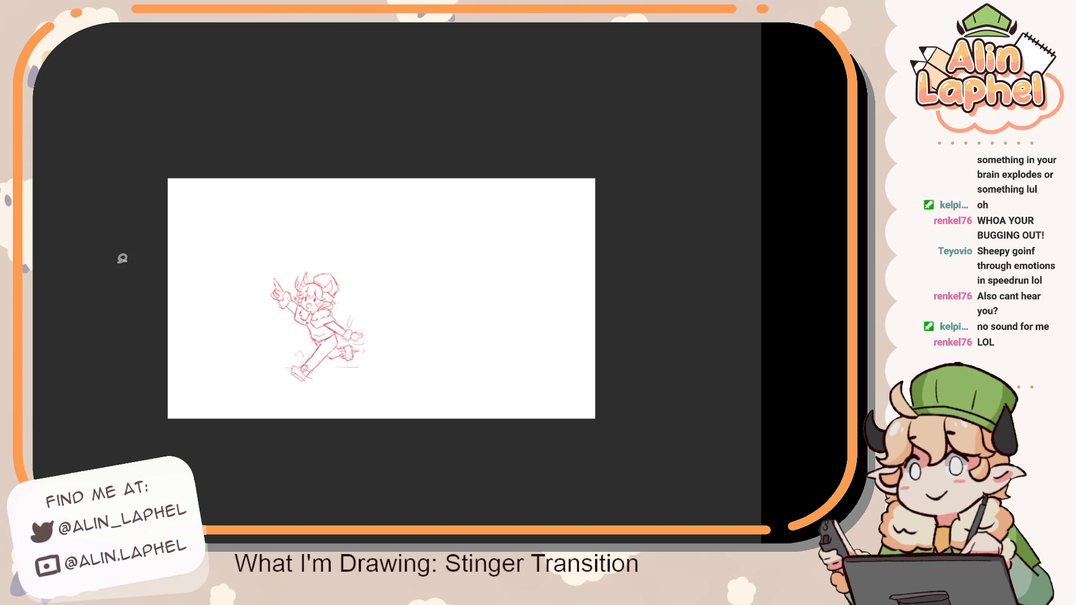
Sketch a slanted four-sided panel to the right of the character, filled with a small box and rough marks
mouse_move(435, 260)
mouse_down()
mouse_move(264, 262)
mouse_move(479, 433)
mouse_up()
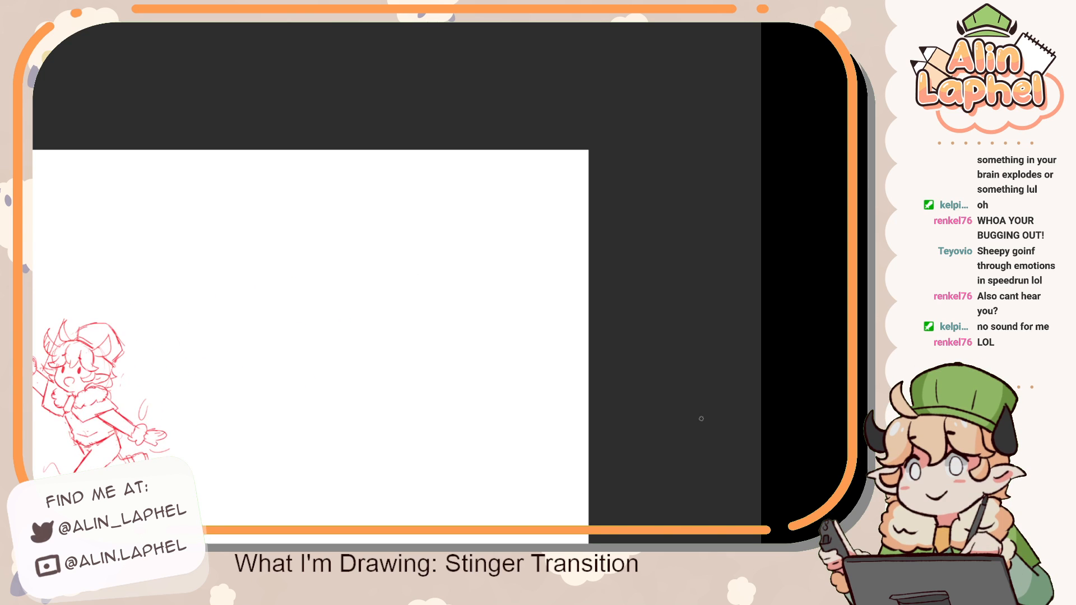
mouse_move(358, 242)
mouse_down()
mouse_move(319, 342)
mouse_move(494, 237)
mouse_move(496, 389)
mouse_move(345, 368)
mouse_move(373, 367)
mouse_up()
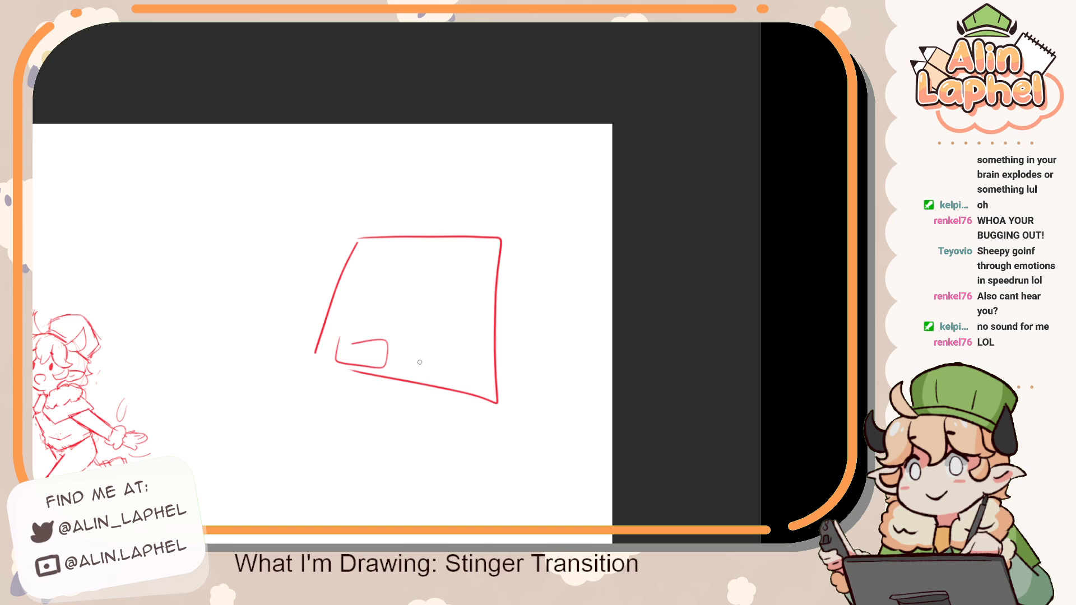
drag(355, 316, 410, 331)
drag(444, 329, 445, 334)
scroll(330, 259, down, 1)
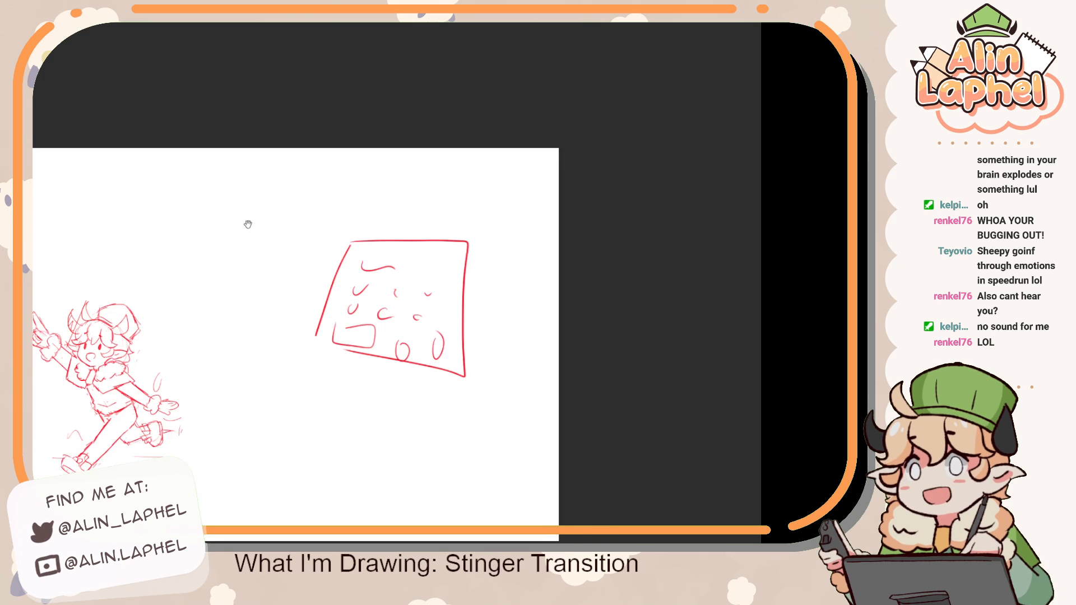
Sketch a wide slanted panel with a numbered strip above the character, and an arrow pointing down at the smaller panel
drag(205, 203, 217, 207)
mouse_move(267, 251)
mouse_down()
mouse_move(370, 271)
mouse_move(404, 295)
mouse_move(254, 309)
mouse_move(118, 222)
mouse_move(435, 266)
mouse_up()
key(ctrl+z)
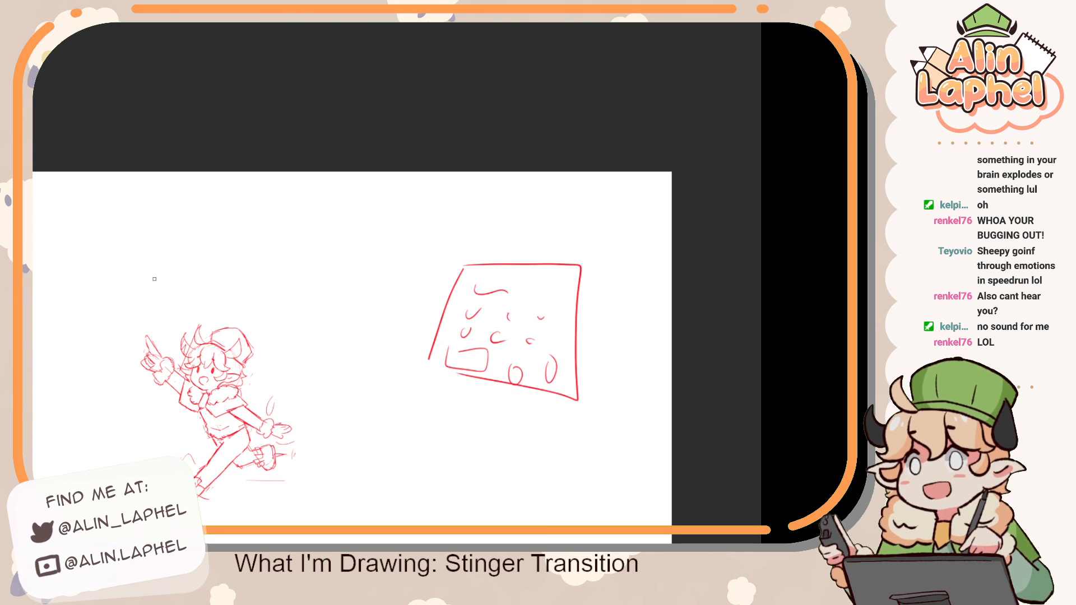
mouse_move(164, 264)
mouse_down()
mouse_move(134, 313)
mouse_move(370, 353)
mouse_move(411, 271)
mouse_move(166, 235)
mouse_move(153, 272)
mouse_move(211, 255)
mouse_move(348, 278)
mouse_move(369, 267)
mouse_up()
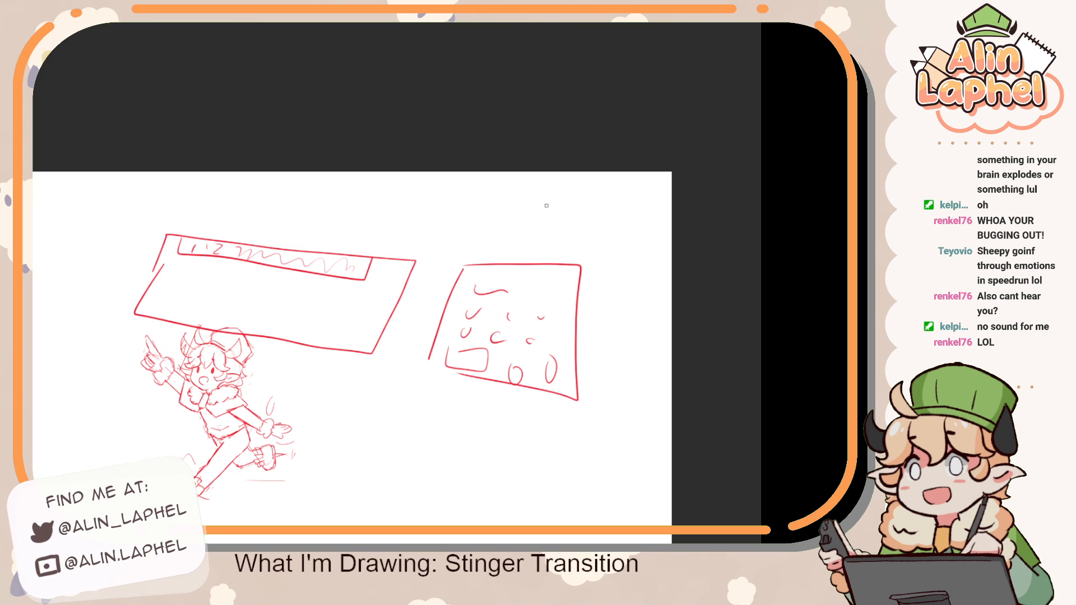
drag(547, 205, 562, 233)
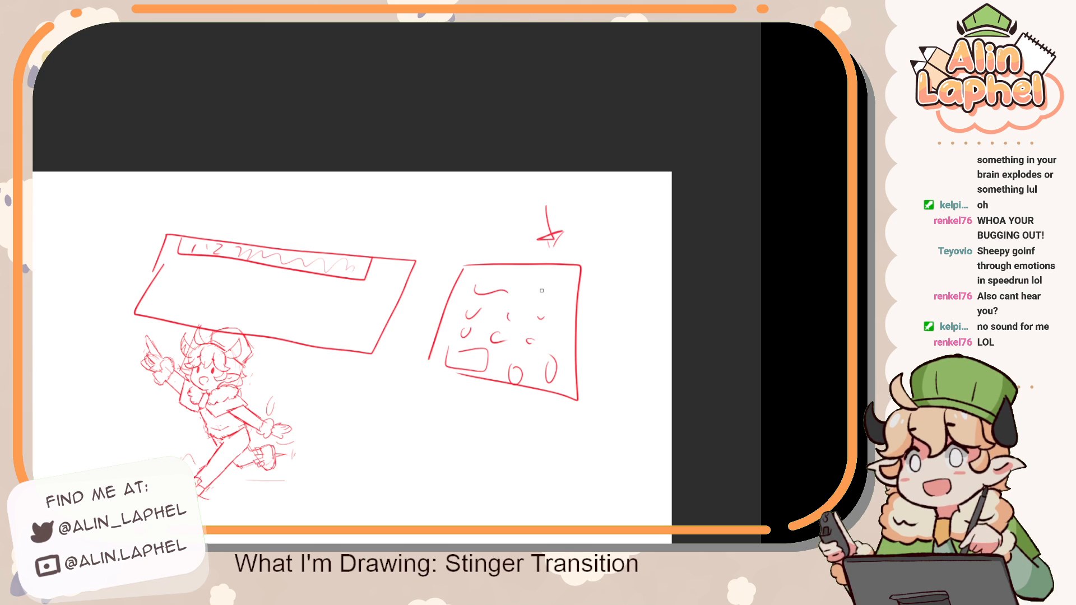
Add the text note "19+20-42+86" above the wide slanted panel
click(272, 209)
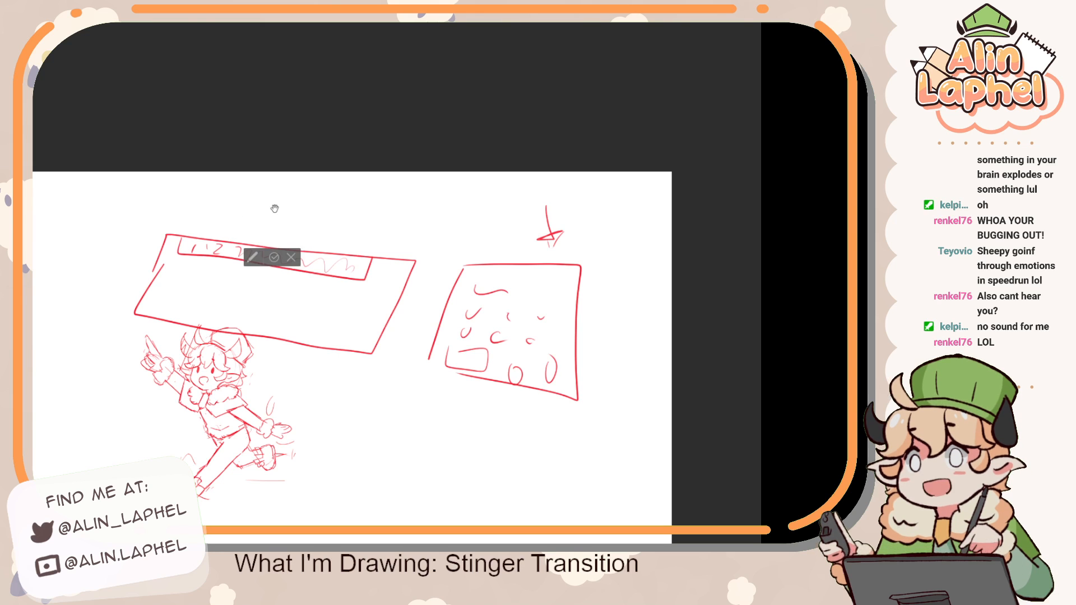
text(19+20)
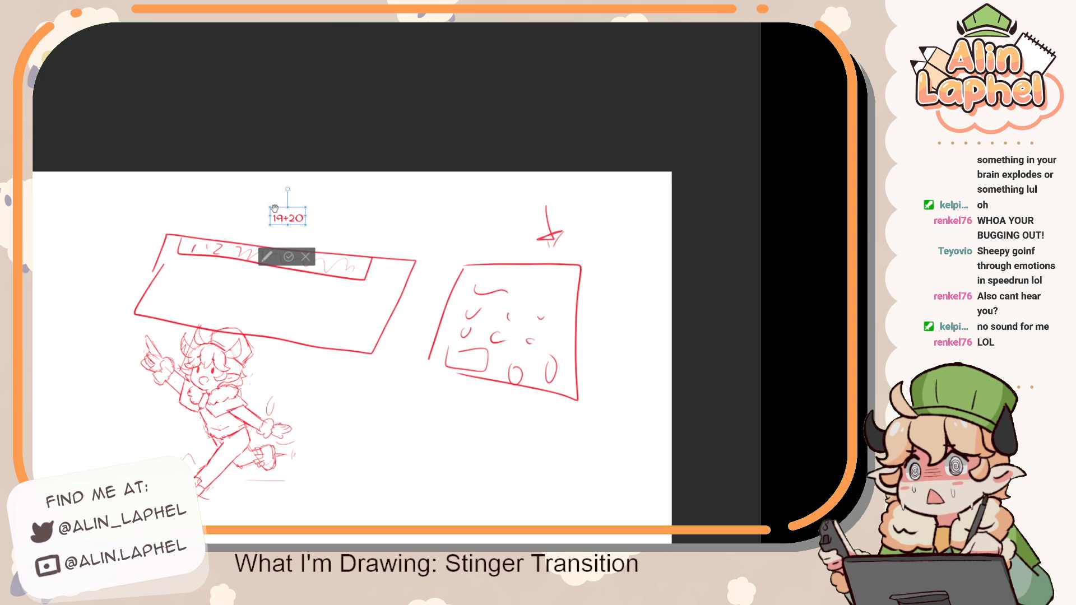
text(-)
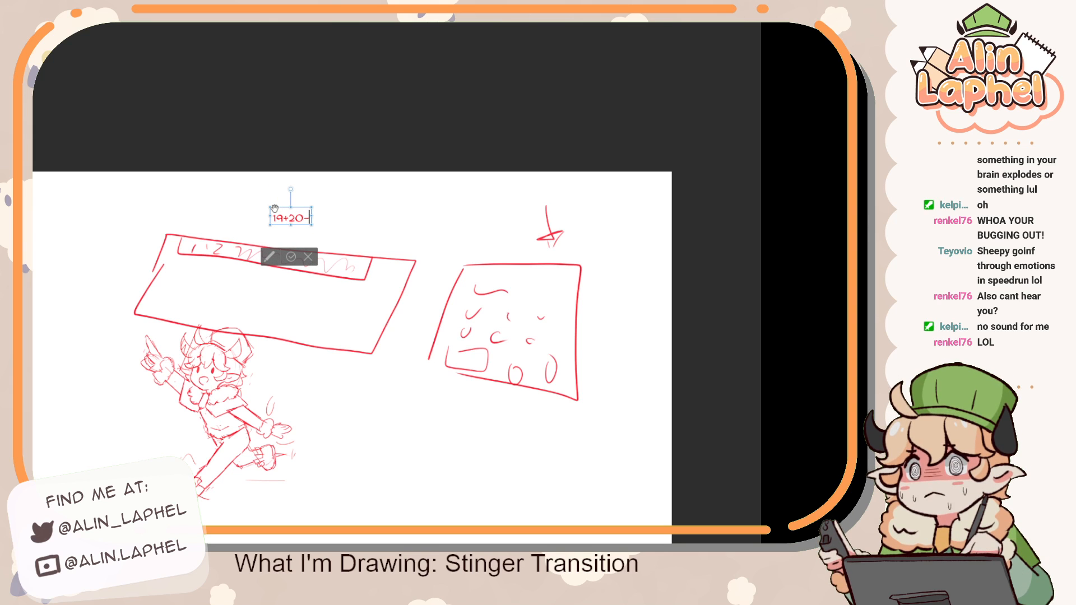
text(42)
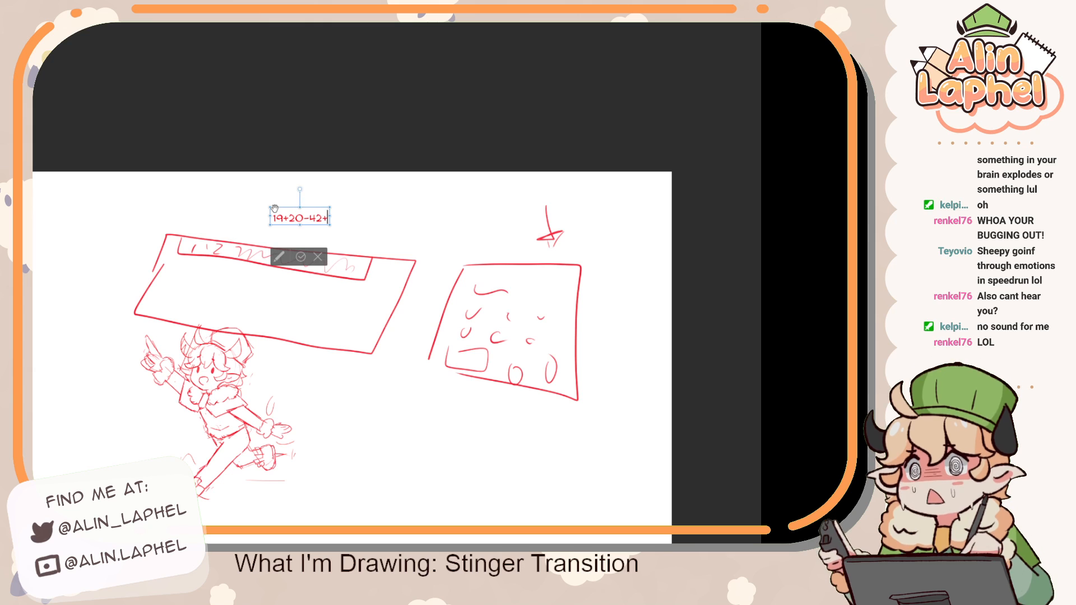
text(+86)
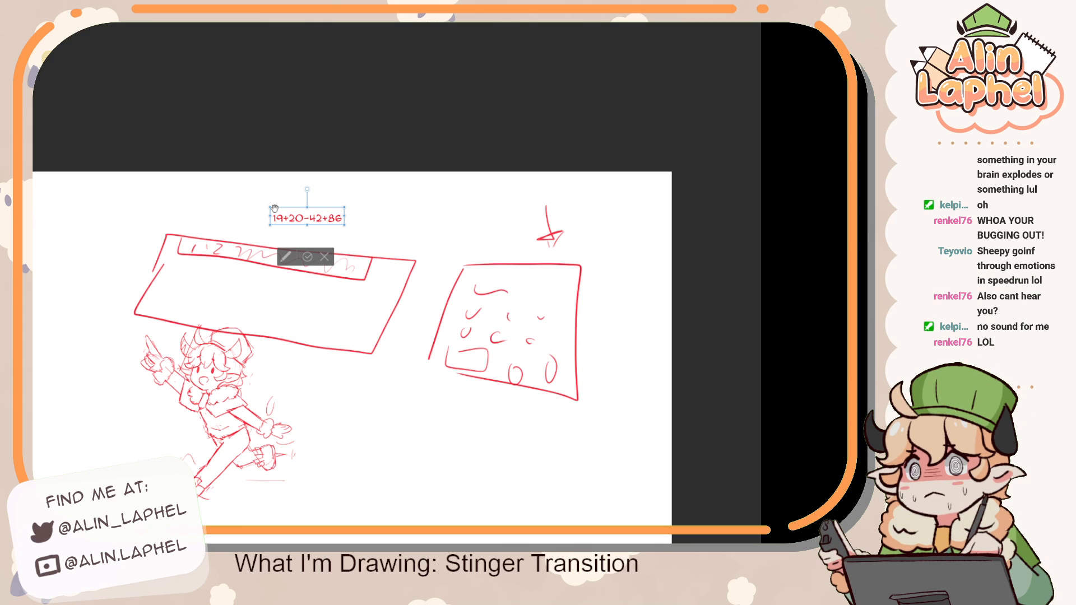
click(308, 258)
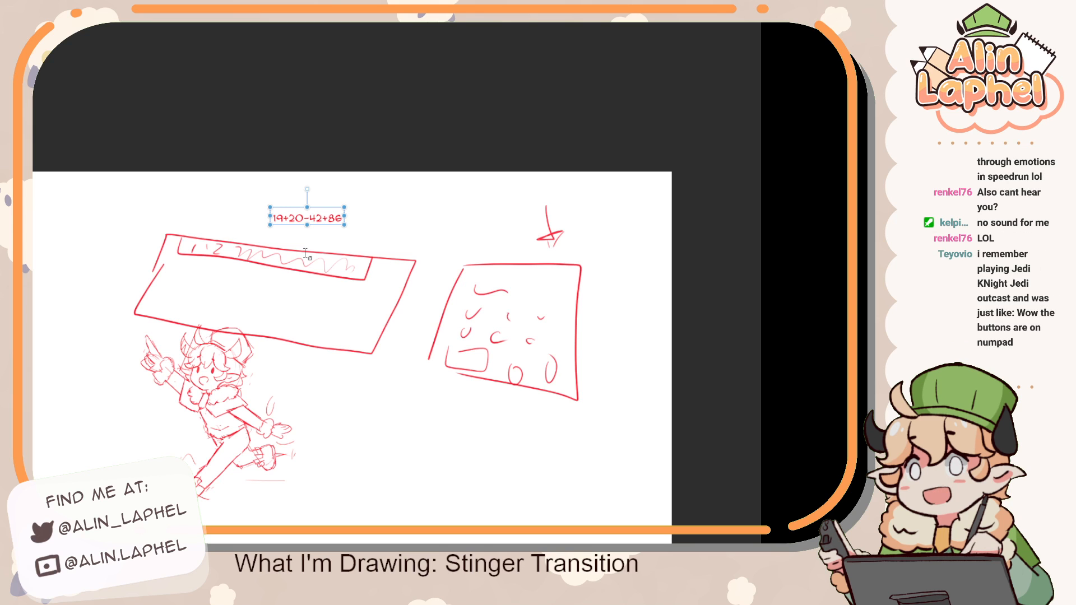
Undo the text note, the arrow and the wide numbered panel above the character
key(p)
key(ctrl+z)
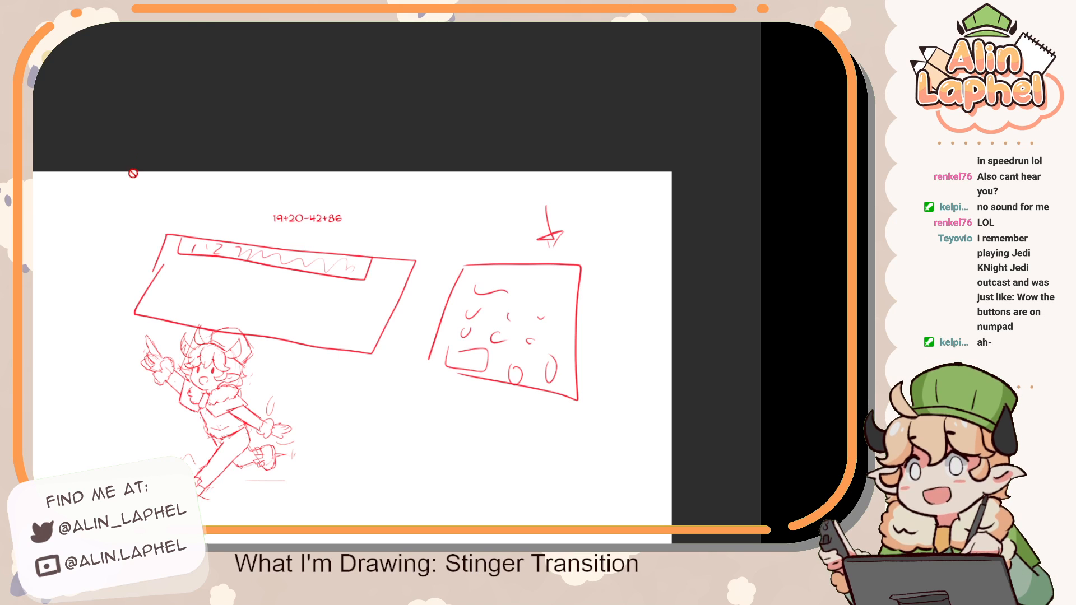
key(ctrl+z)
key(ctrl+z)
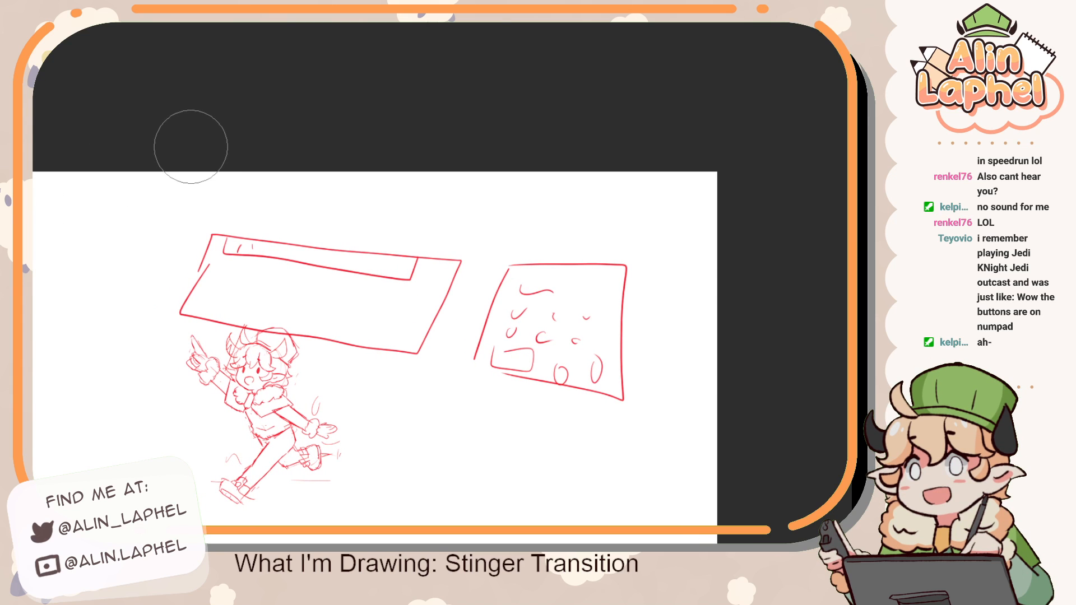
key(ctrl+z)
key(ctrl+z)
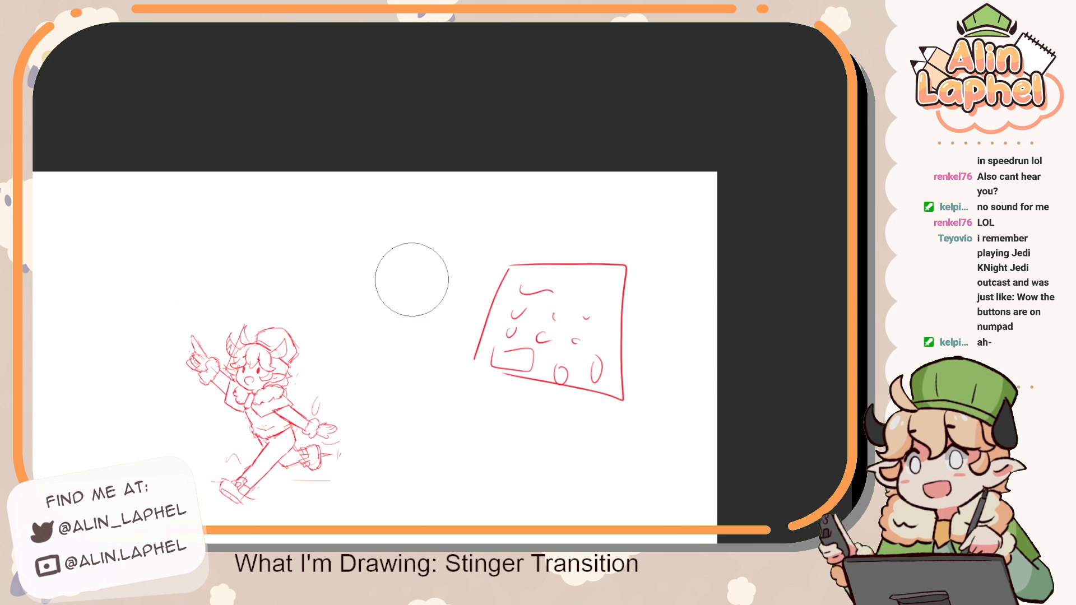
Try an arrow pointing down at the upper corner of the small slanted panel, and undo it
key(p)
drag(409, 258, 293, 209)
drag(363, 153, 384, 219)
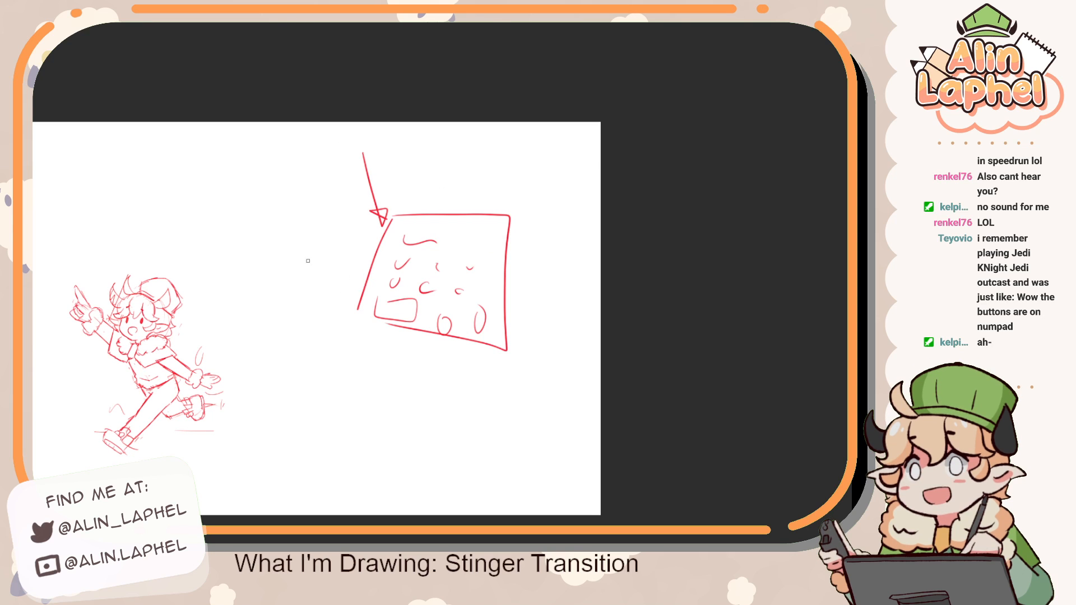
key(ctrl+z)
Handwrite a rough CTRL note with short marks around it beneath the small slanted panel
mouse_move(370, 377)
mouse_down()
mouse_move(362, 395)
mouse_move(381, 377)
mouse_up()
mouse_move(374, 379)
mouse_down()
mouse_move(374, 393)
mouse_move(387, 388)
mouse_up()
mouse_move(388, 377)
mouse_down()
mouse_move(417, 361)
mouse_move(401, 383)
mouse_up()
drag(391, 339, 397, 348)
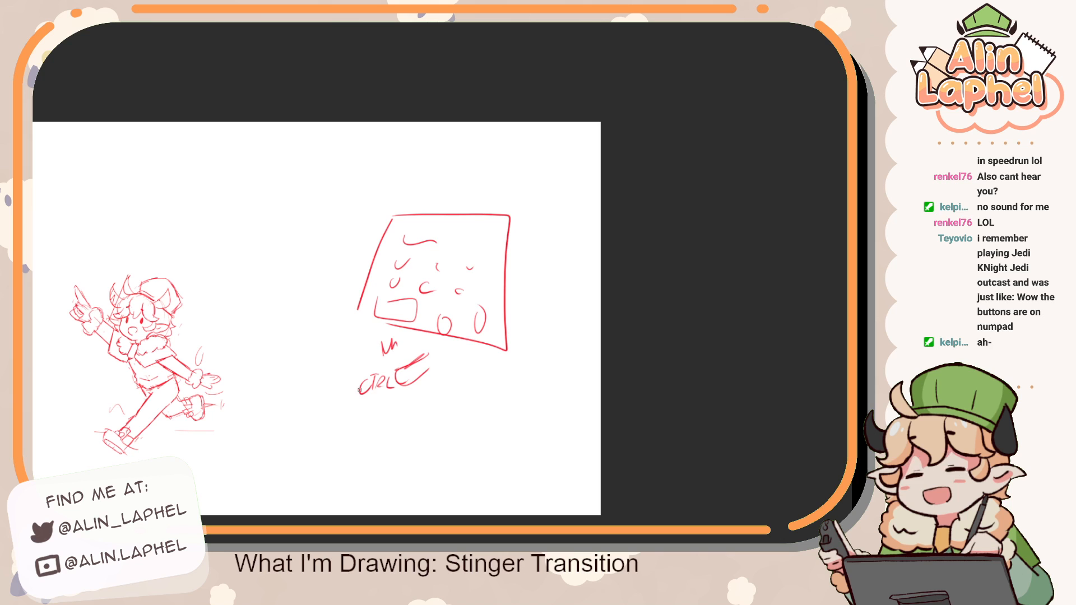
drag(369, 421, 387, 420)
Erase the small slanted panel and the handwritten notes beneath it, leaving only the running character
key(e)
mouse_move(370, 242)
mouse_down()
mouse_move(354, 435)
mouse_move(458, 220)
mouse_move(495, 221)
mouse_up()
drag(112, 177, 217, 143)
scroll(215, 201, down, 1)
scroll(211, 201, up, 2)
key(bracketleft)
key(bracketleft)
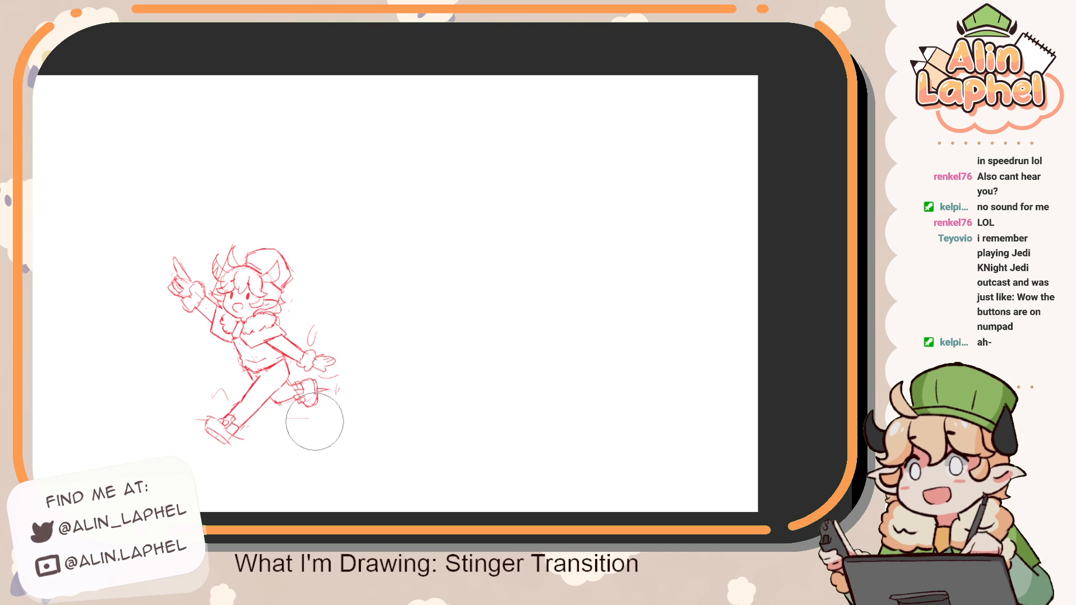
Turn the running character's red sketch lines light blue to serve as a guide
scroll(312, 427, up, 1)
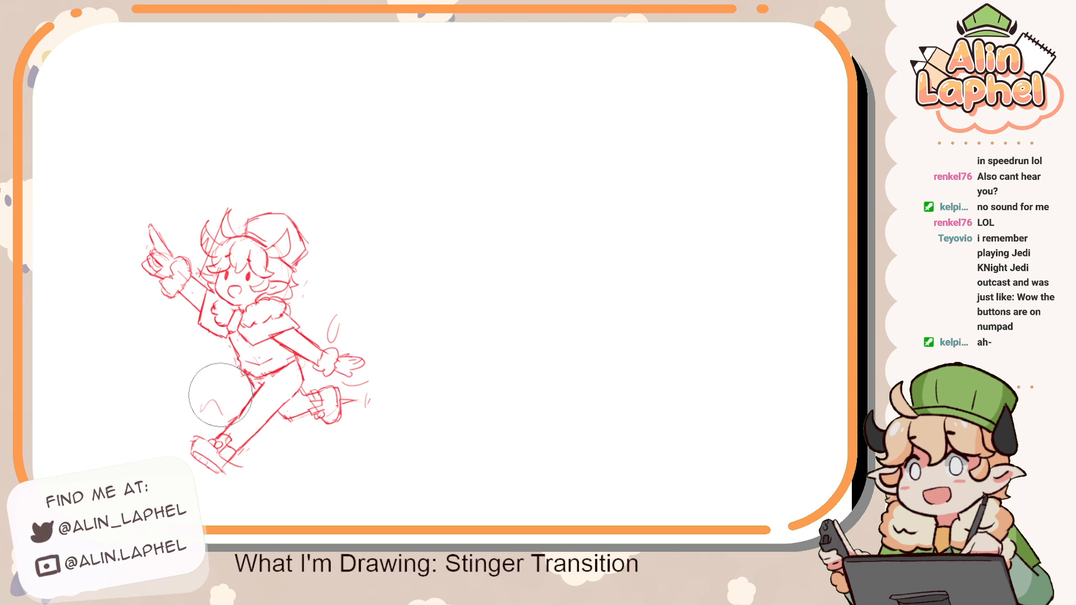
drag(207, 406, 237, 339)
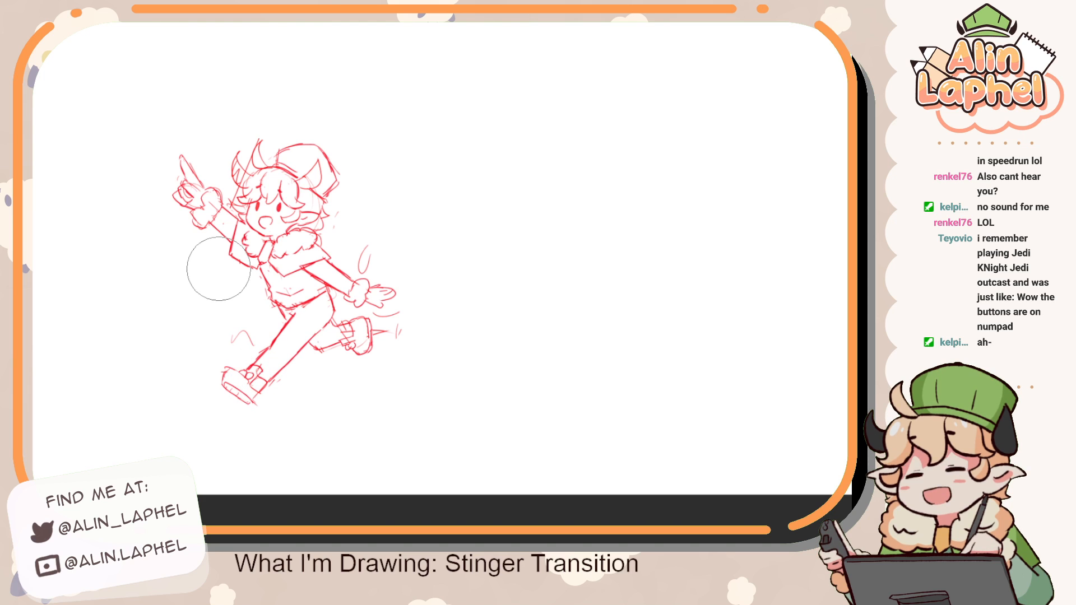
scroll(215, 263, up, 2)
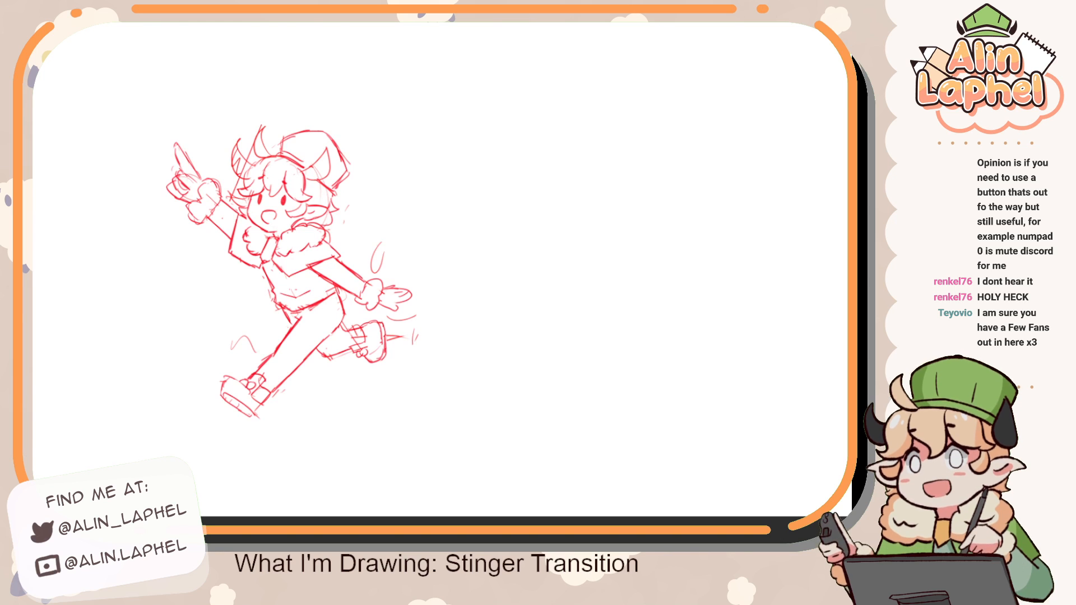
key(ctrl+b)
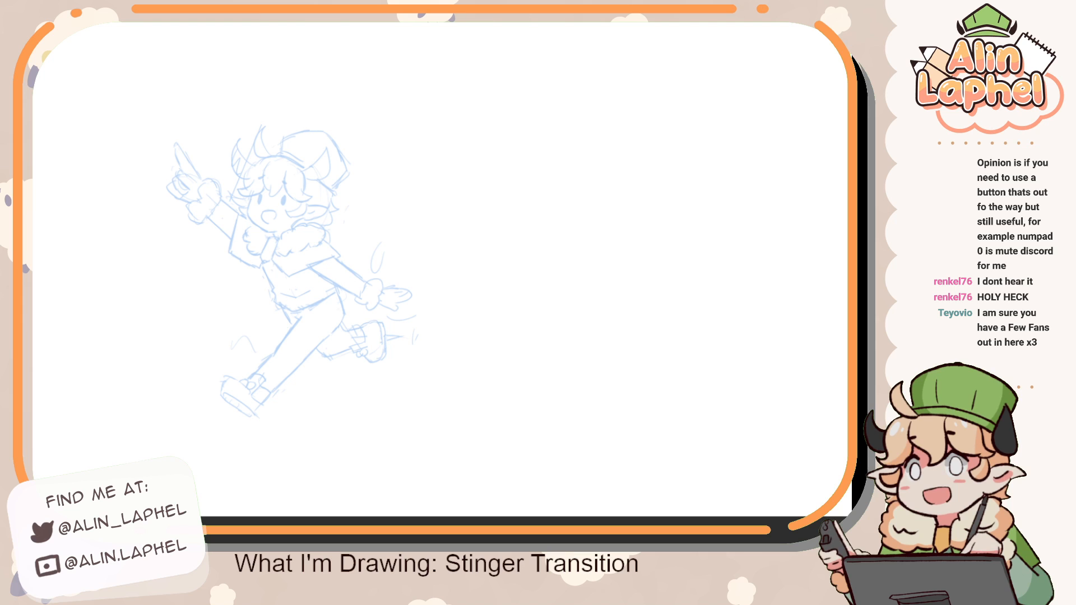
Sketch a red oval for the head of a new pose over the light blue character's face
drag(191, 275, 93, 323)
scroll(93, 323, up, 3)
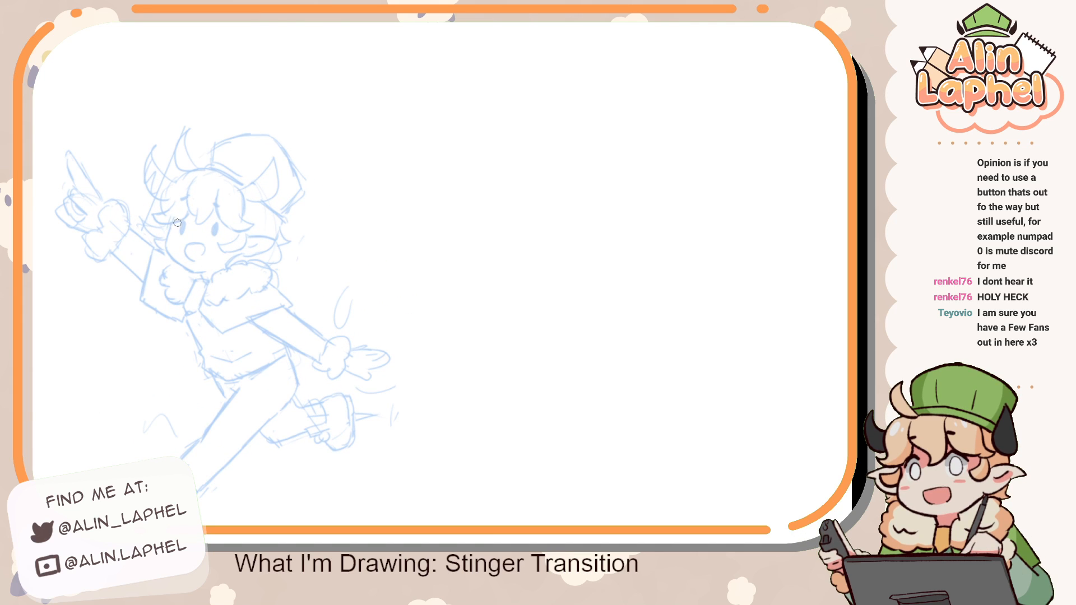
drag(177, 223, 191, 171)
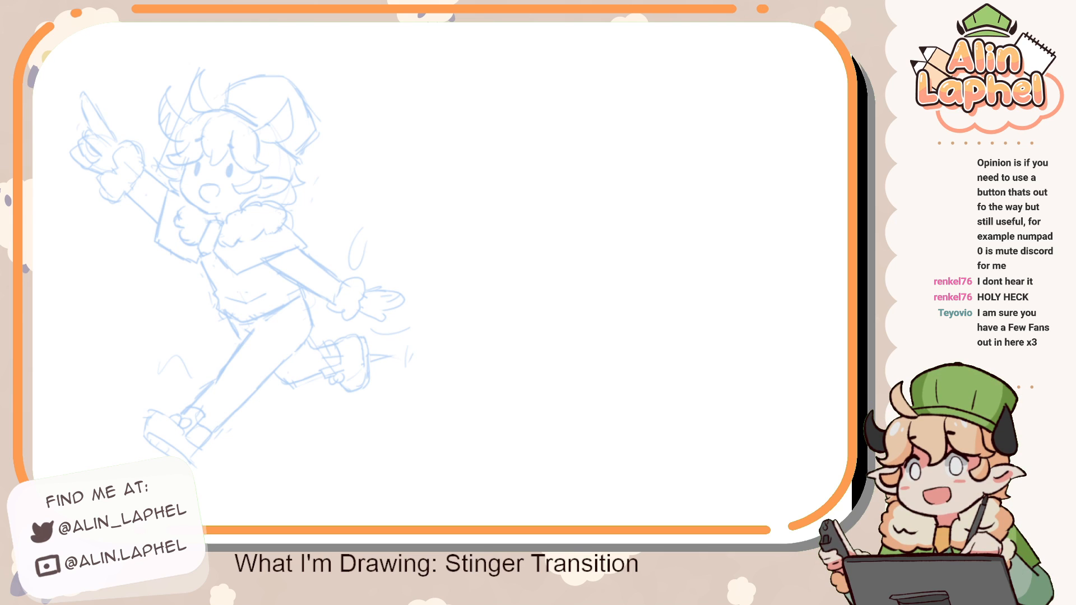
drag(208, 269, 161, 202)
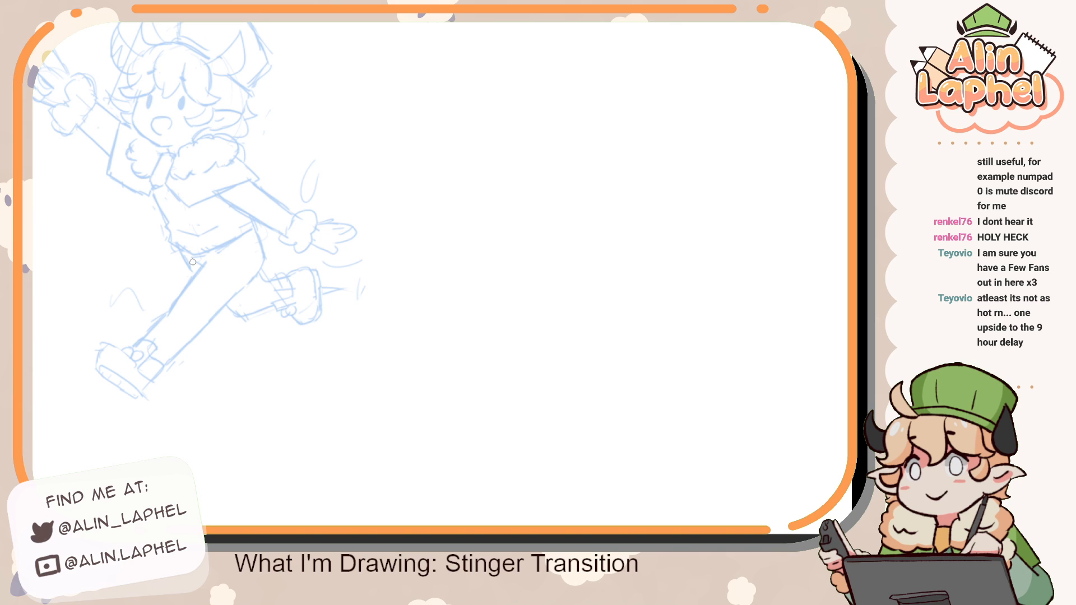
scroll(132, 139, down, 1)
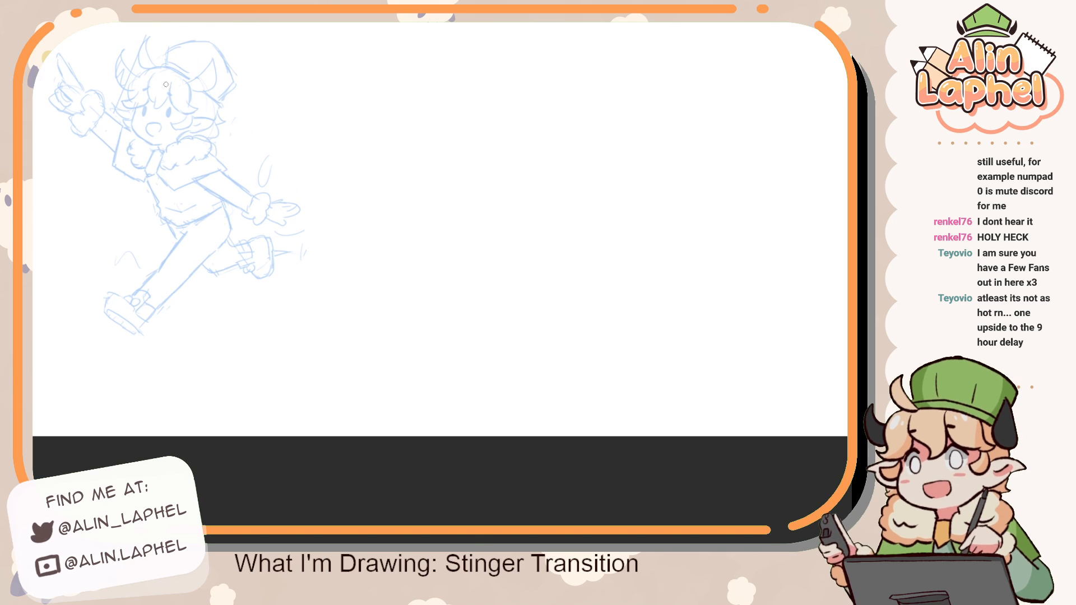
drag(168, 75, 147, 141)
mouse_move(190, 97)
mouse_down()
mouse_move(155, 78)
mouse_move(179, 137)
mouse_move(188, 84)
mouse_up()
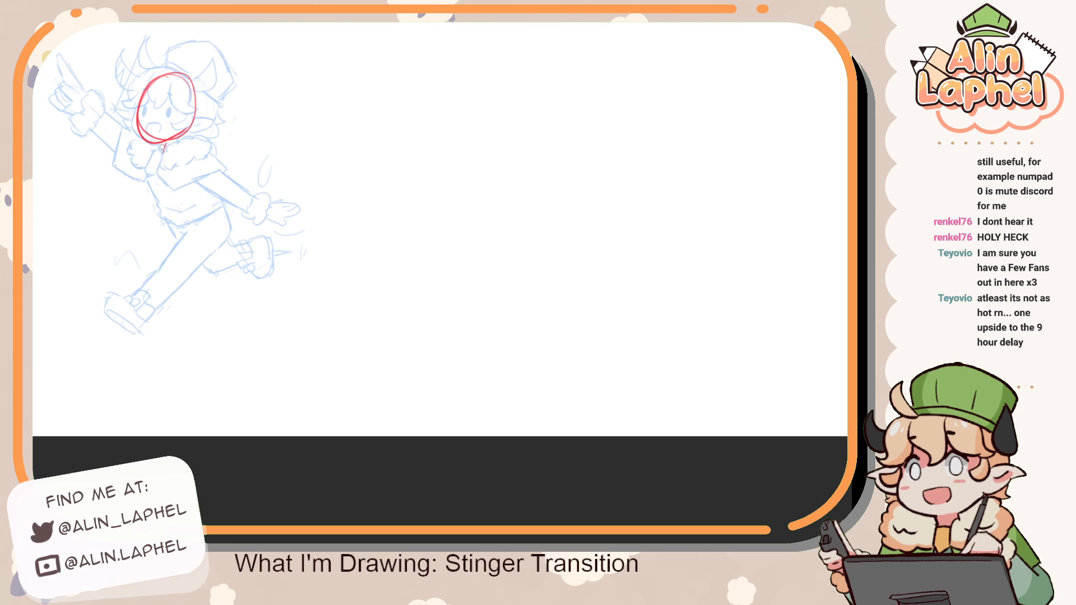
Sketch a tapered boxy torso below the head, replacing the curved side with straight slanted lines and adding an inner guide line
mouse_move(140, 149)
mouse_down()
mouse_move(184, 142)
mouse_move(163, 223)
mouse_up()
drag(188, 143, 203, 203)
key(ctrl+z)
key(e)
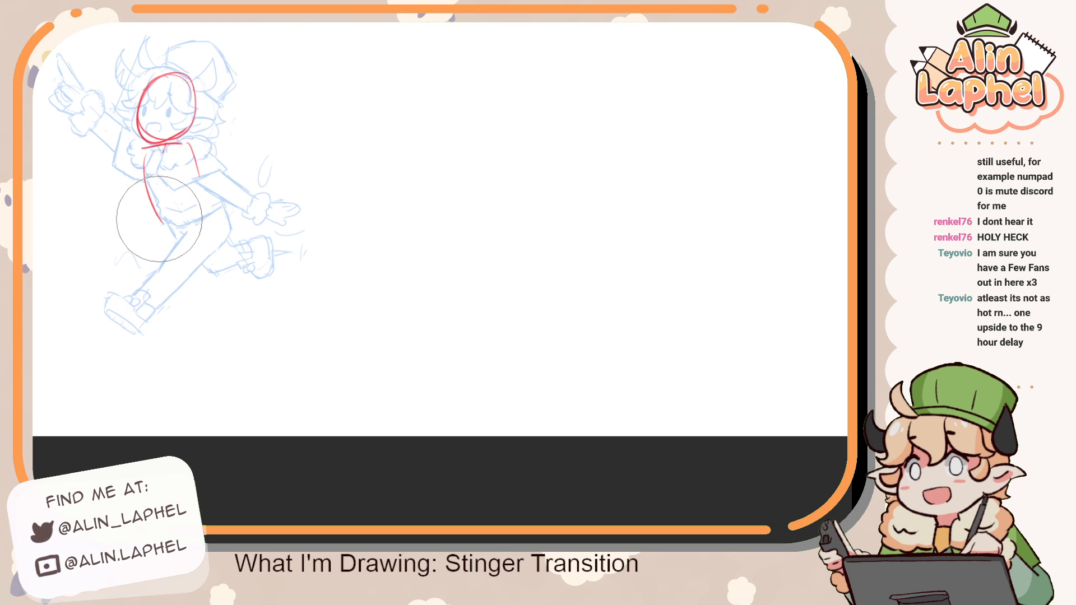
mouse_move(155, 219)
mouse_down()
mouse_move(141, 225)
mouse_move(145, 189)
mouse_up()
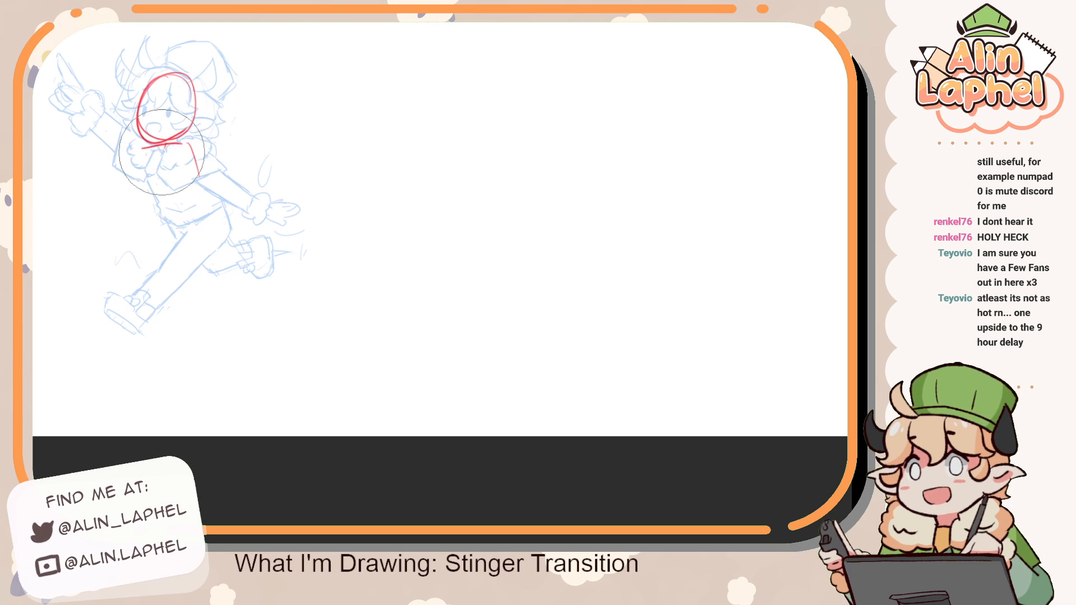
key(b)
drag(147, 149, 162, 217)
drag(188, 144, 219, 205)
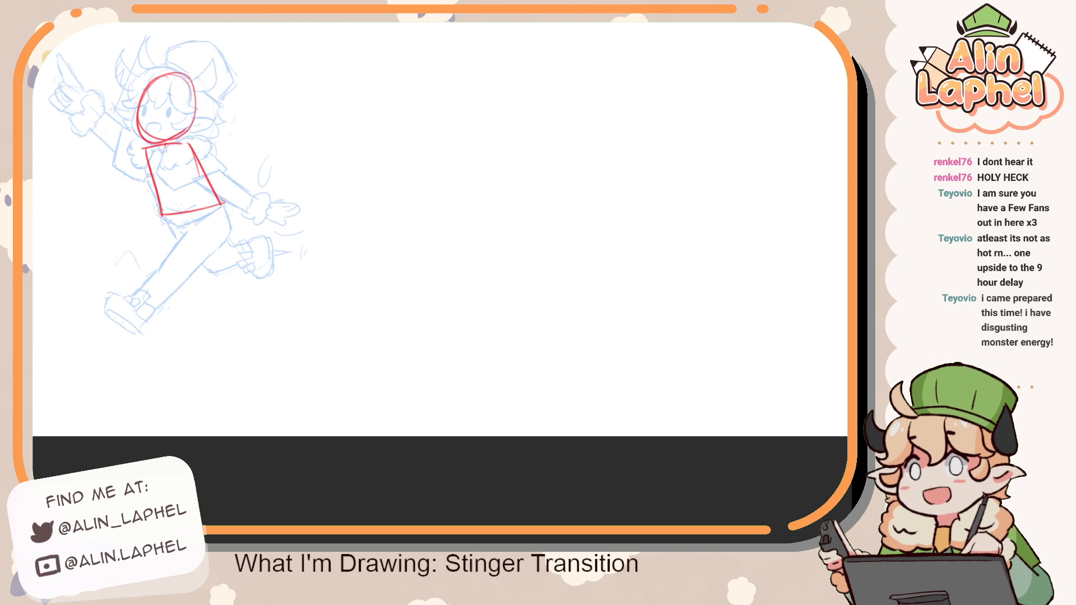
drag(160, 219, 215, 212)
mouse_move(161, 148)
mouse_down()
mouse_move(179, 220)
mouse_move(173, 205)
mouse_up()
Rough in the hips with a circle, a nearly straight supporting leg with a foot, and a second leg bent backward
mouse_move(152, 197)
mouse_down()
mouse_move(197, 171)
mouse_move(195, 216)
mouse_move(181, 236)
mouse_move(212, 239)
mouse_move(186, 256)
mouse_move(178, 320)
mouse_up()
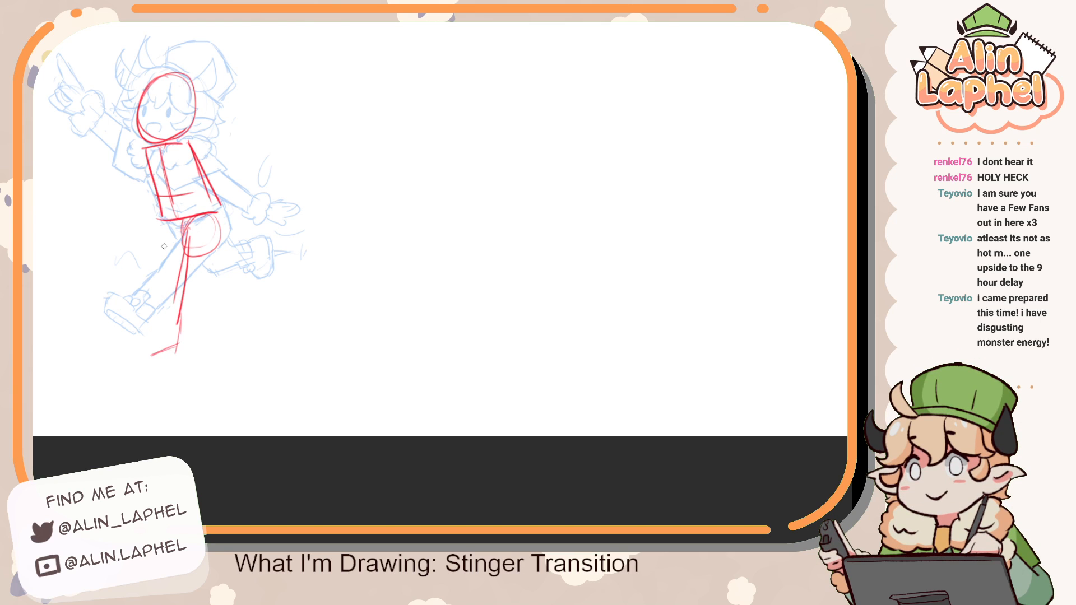
drag(169, 225, 158, 277)
drag(220, 253, 230, 294)
Sketch both arms stretched out sideways with simple hands, and shift the whole red figure slightly upward
mouse_move(194, 149)
mouse_down()
mouse_move(259, 168)
mouse_move(279, 153)
mouse_up()
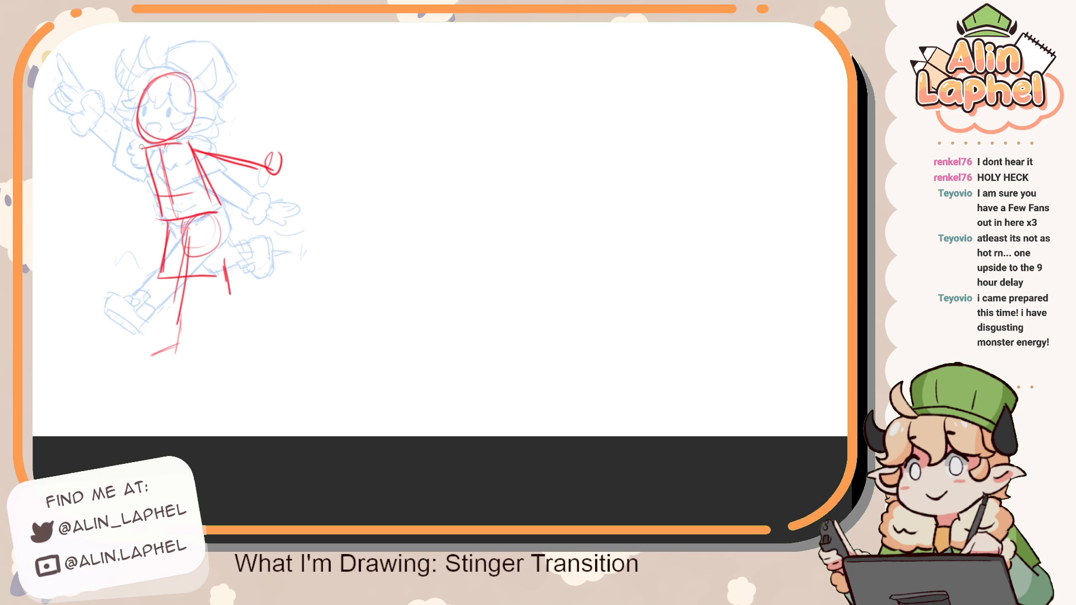
mouse_move(141, 147)
mouse_down()
mouse_move(54, 131)
mouse_move(35, 104)
mouse_up()
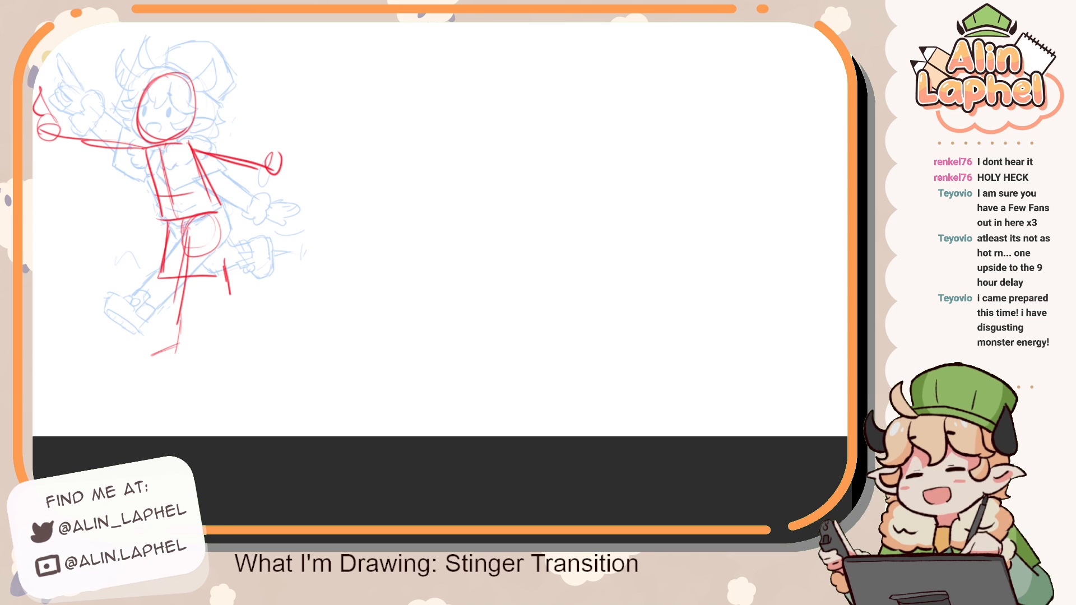
drag(140, 106, 137, 92)
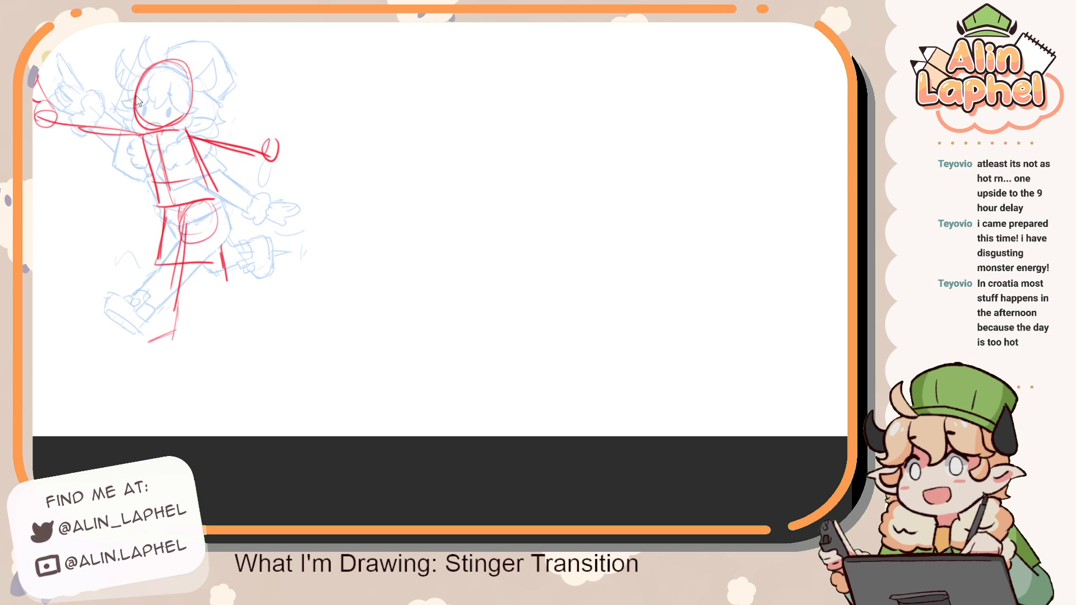
Erase the supporting leg and redraw it from the hips down to a short foot line
key([)
drag(191, 238, 157, 336)
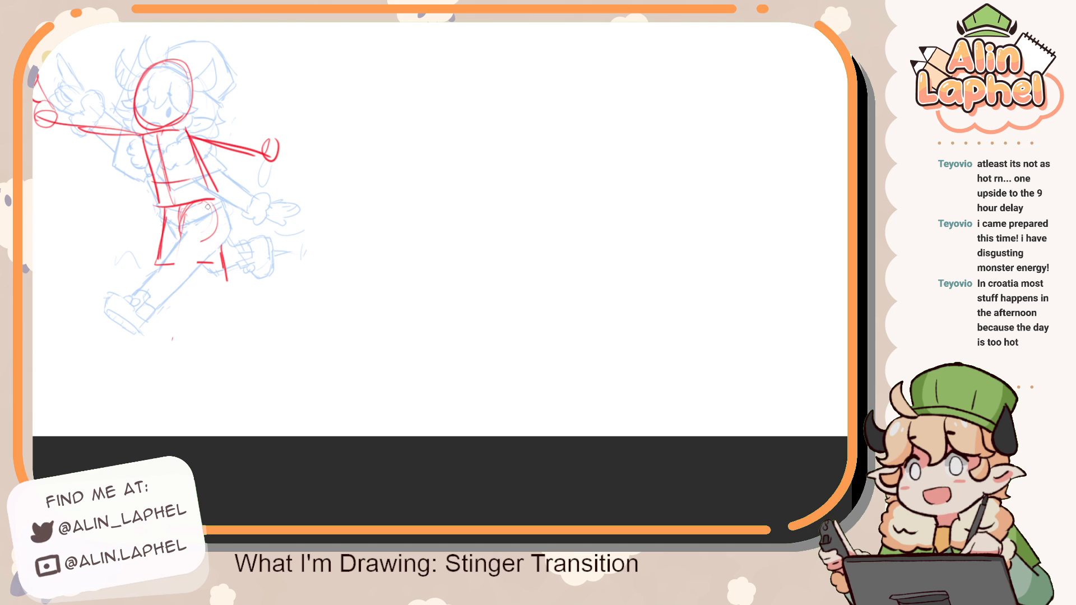
drag(202, 205, 183, 336)
Erase the bent leg and redraw its thigh, raised lower leg and foot stretching behind the figure
mouse_move(166, 236)
mouse_down()
mouse_move(154, 274)
mouse_move(153, 241)
mouse_move(170, 258)
mouse_up()
key(e)
key(p)
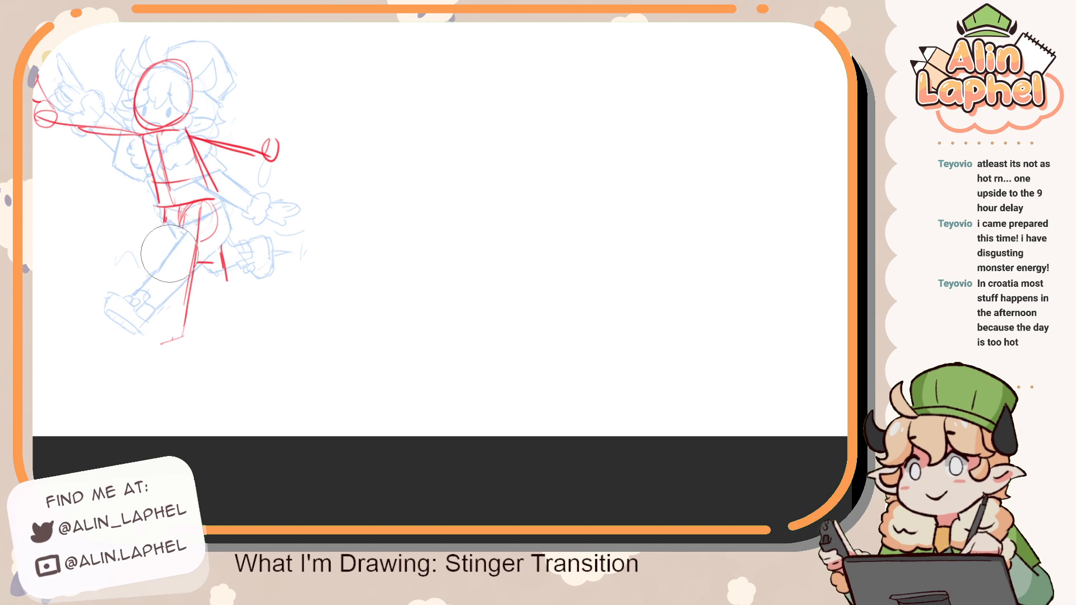
drag(165, 209, 176, 267)
mouse_move(176, 267)
mouse_down()
mouse_move(218, 256)
mouse_move(227, 274)
mouse_move(239, 248)
mouse_up()
key(e)
key(p)
drag(241, 240, 244, 263)
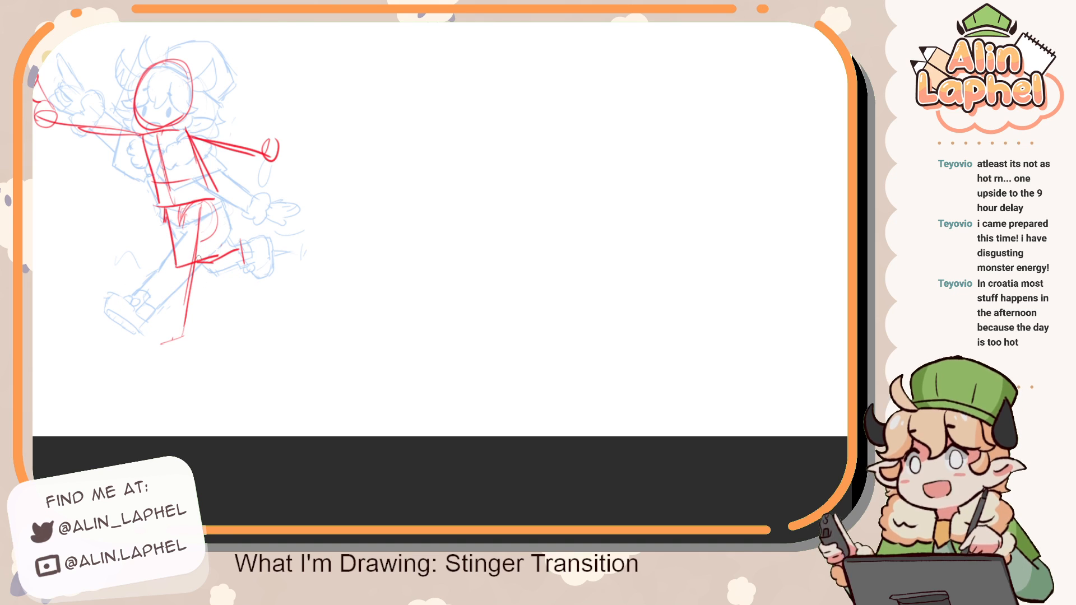
key(e)
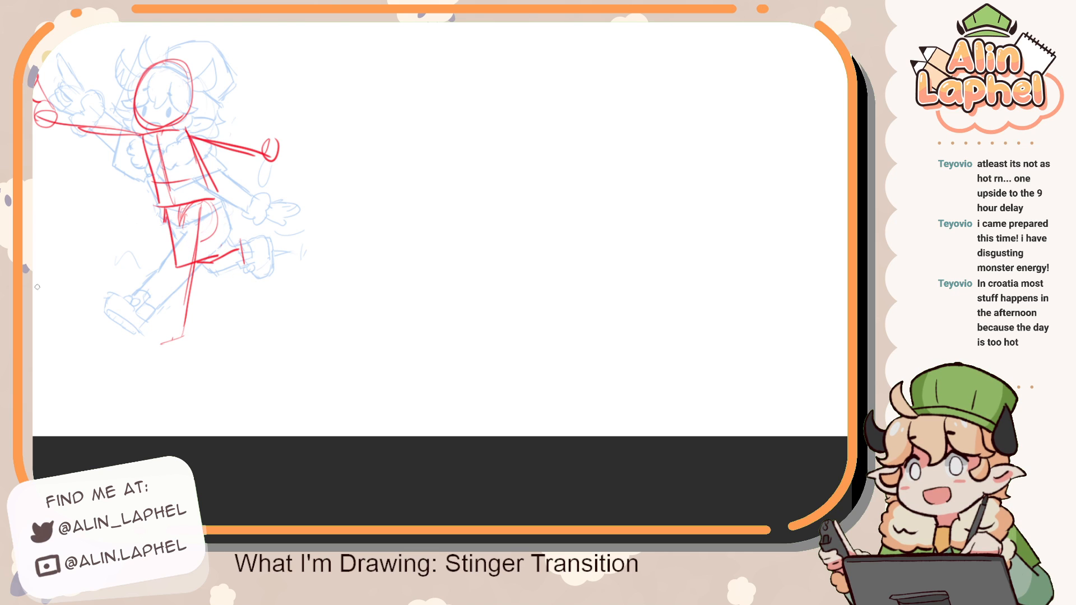